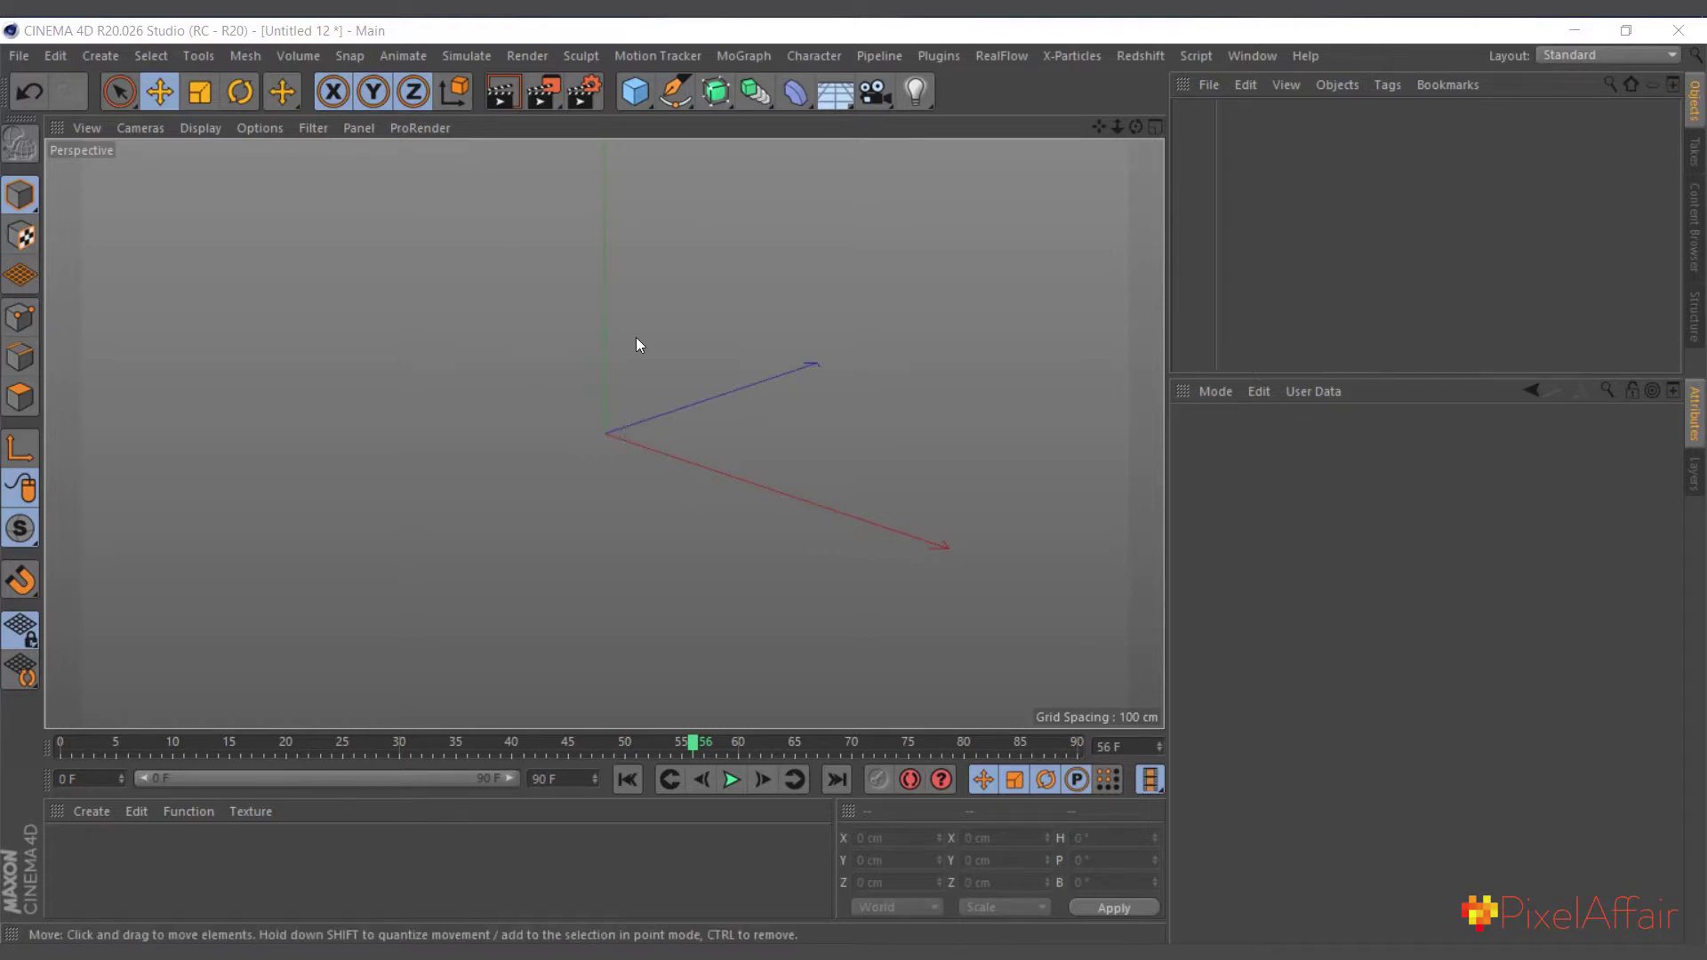
- Add a Cylinder primitive and set its Height Segments to 10
left_click(637, 92)
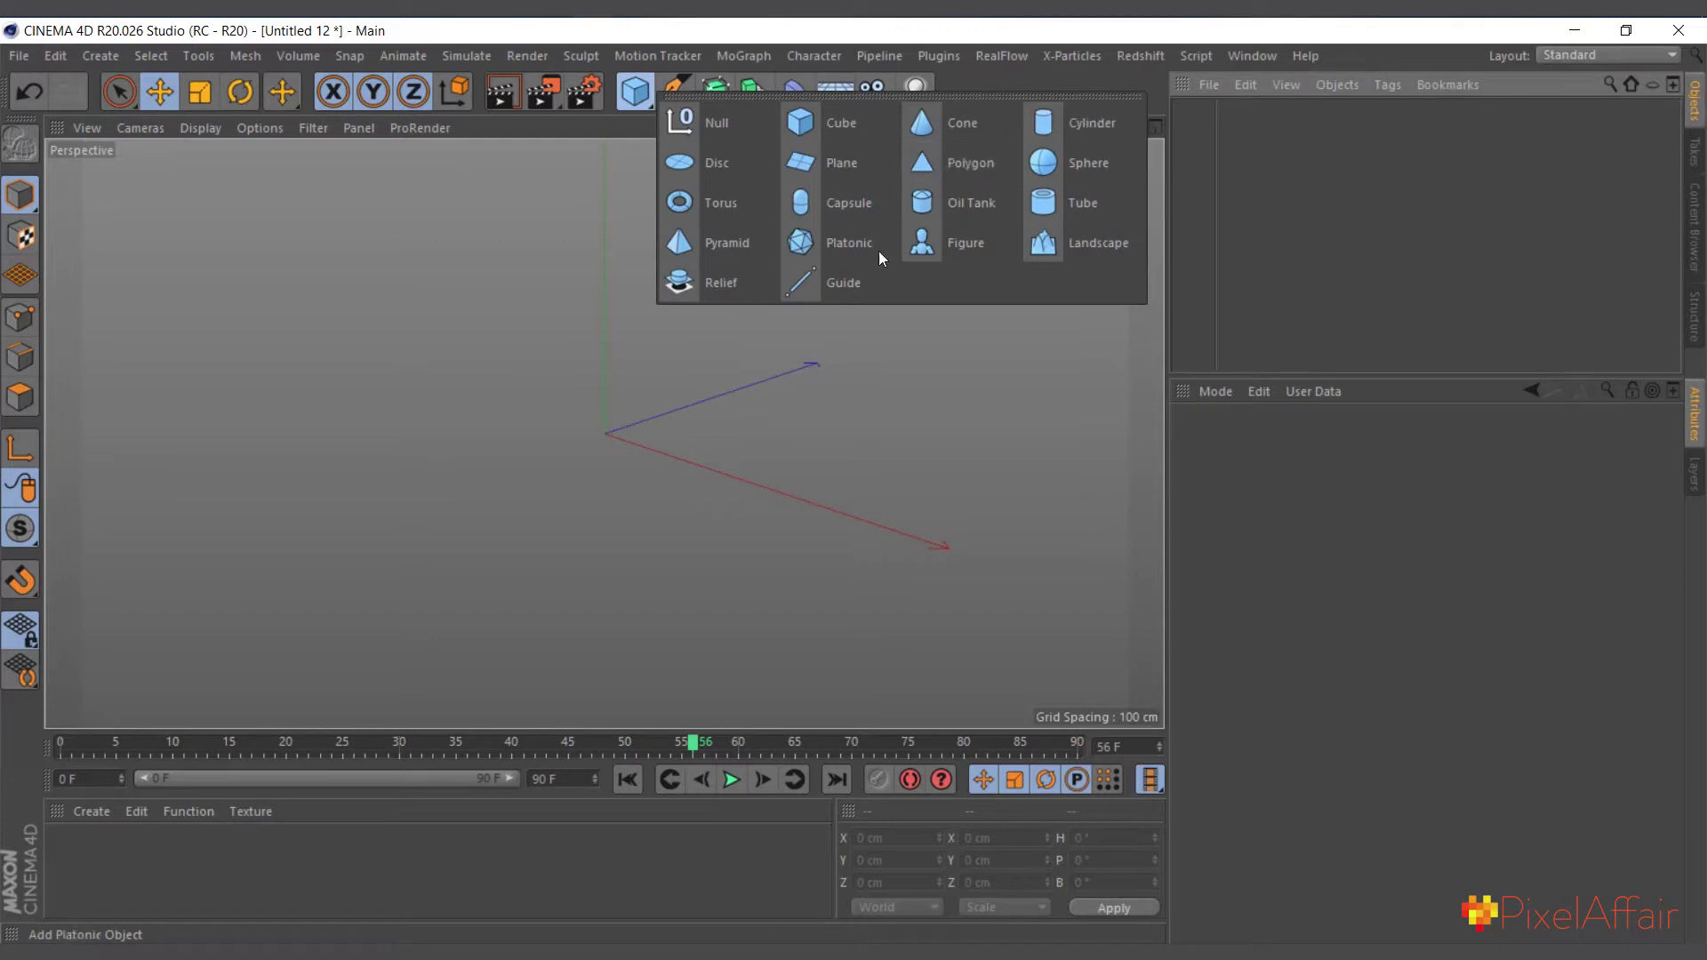
left_click(1054, 131)
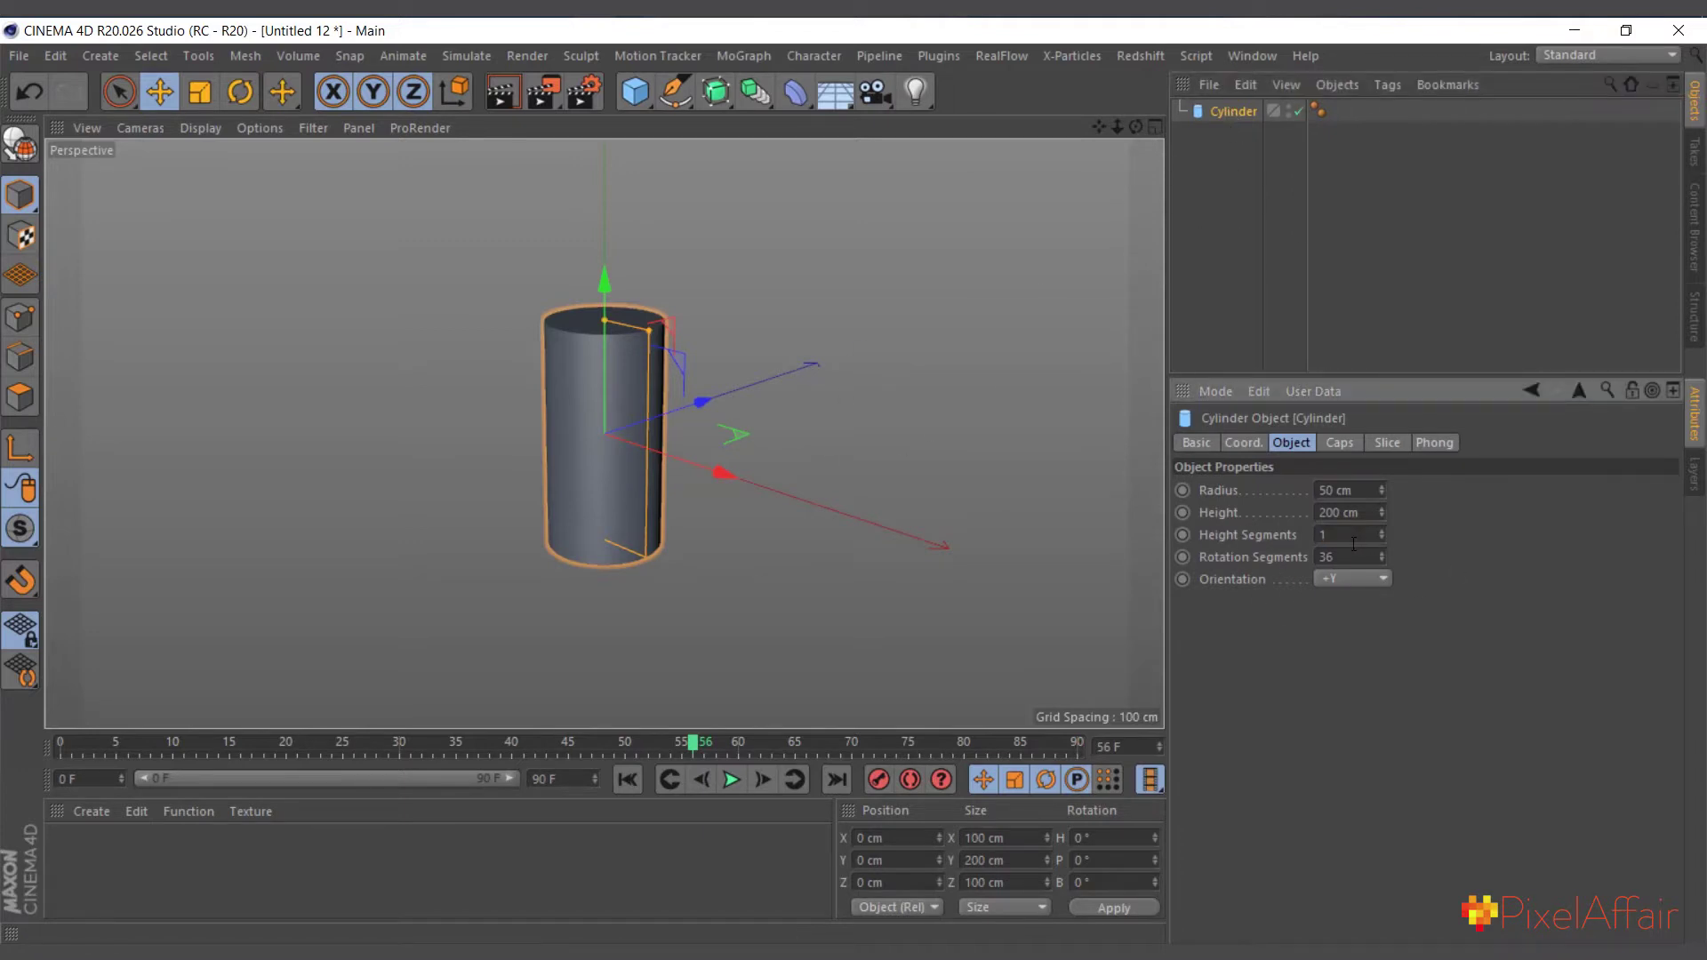
type("0")
key("Return")
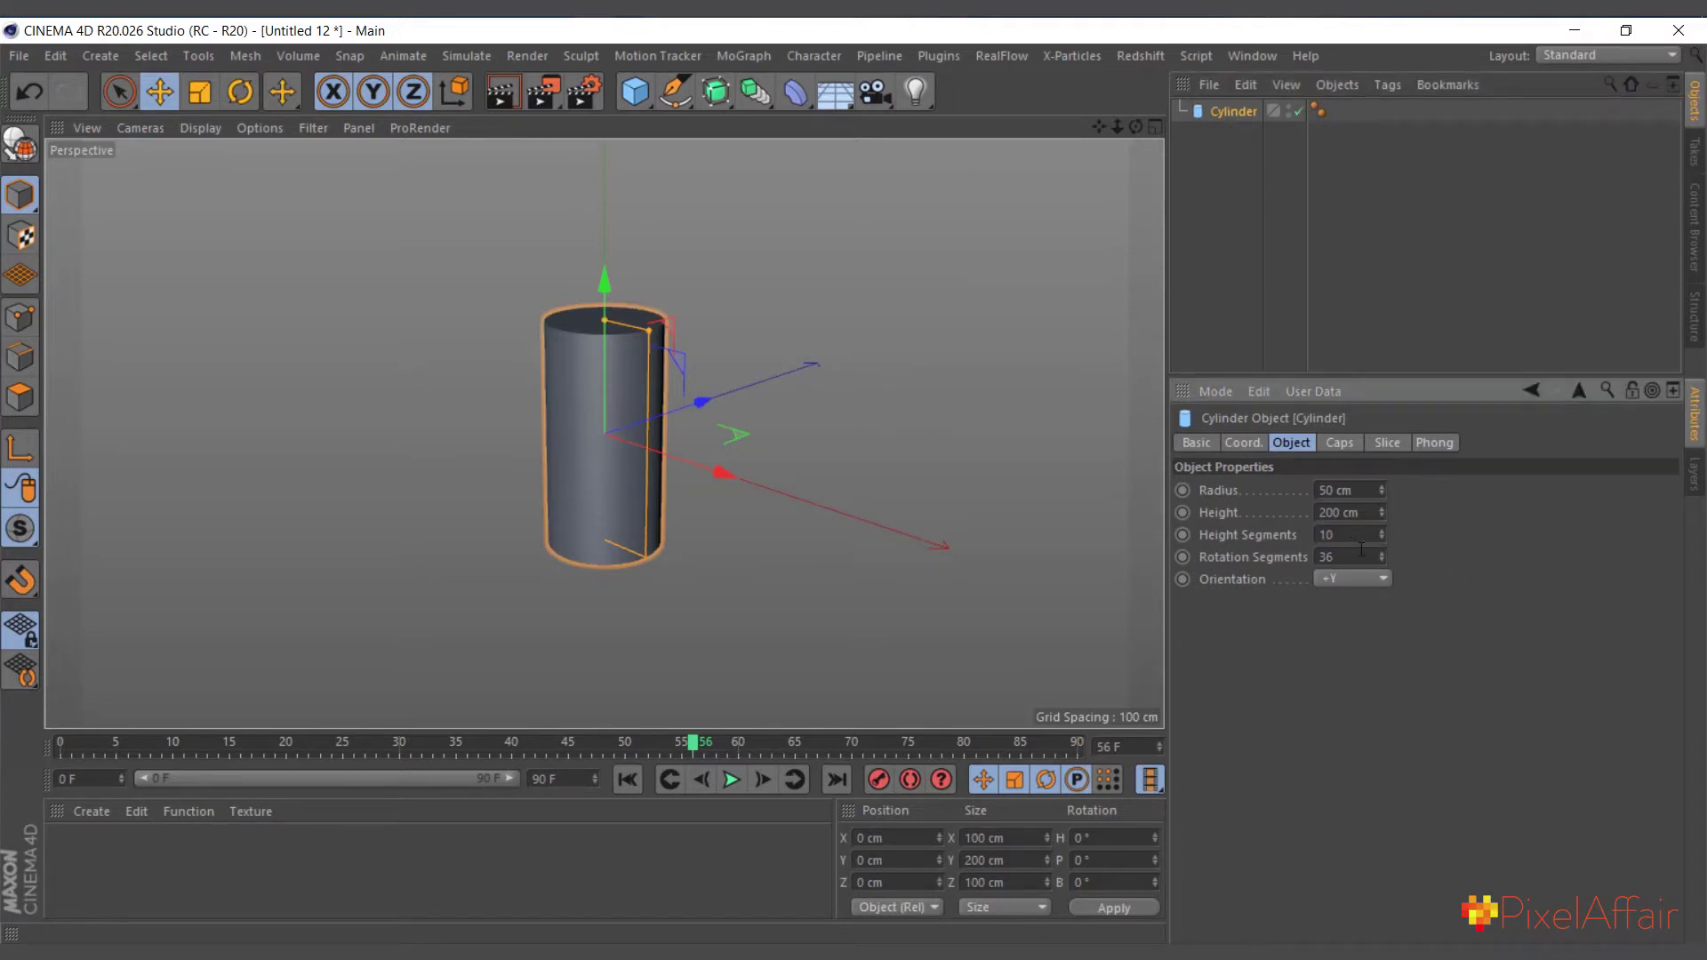
- Switch the viewport display to Gouraud Shading (Lines)
left_click(219, 133)
left_click(222, 195)
left_click(208, 129)
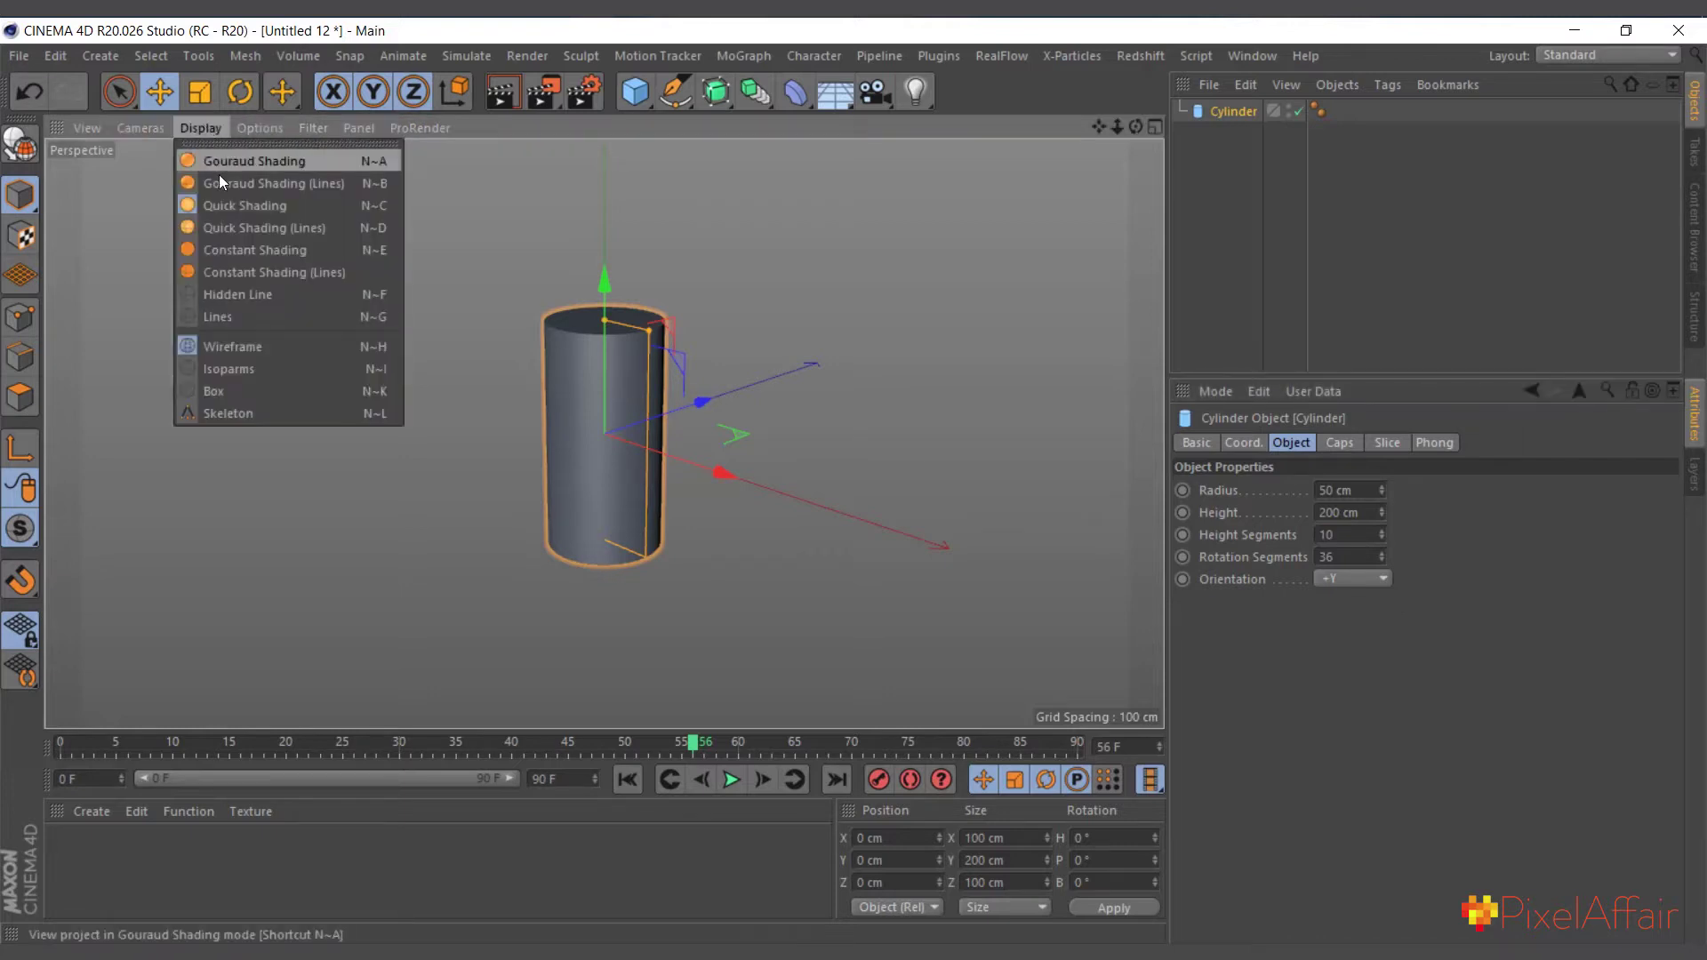
left_click(221, 182)
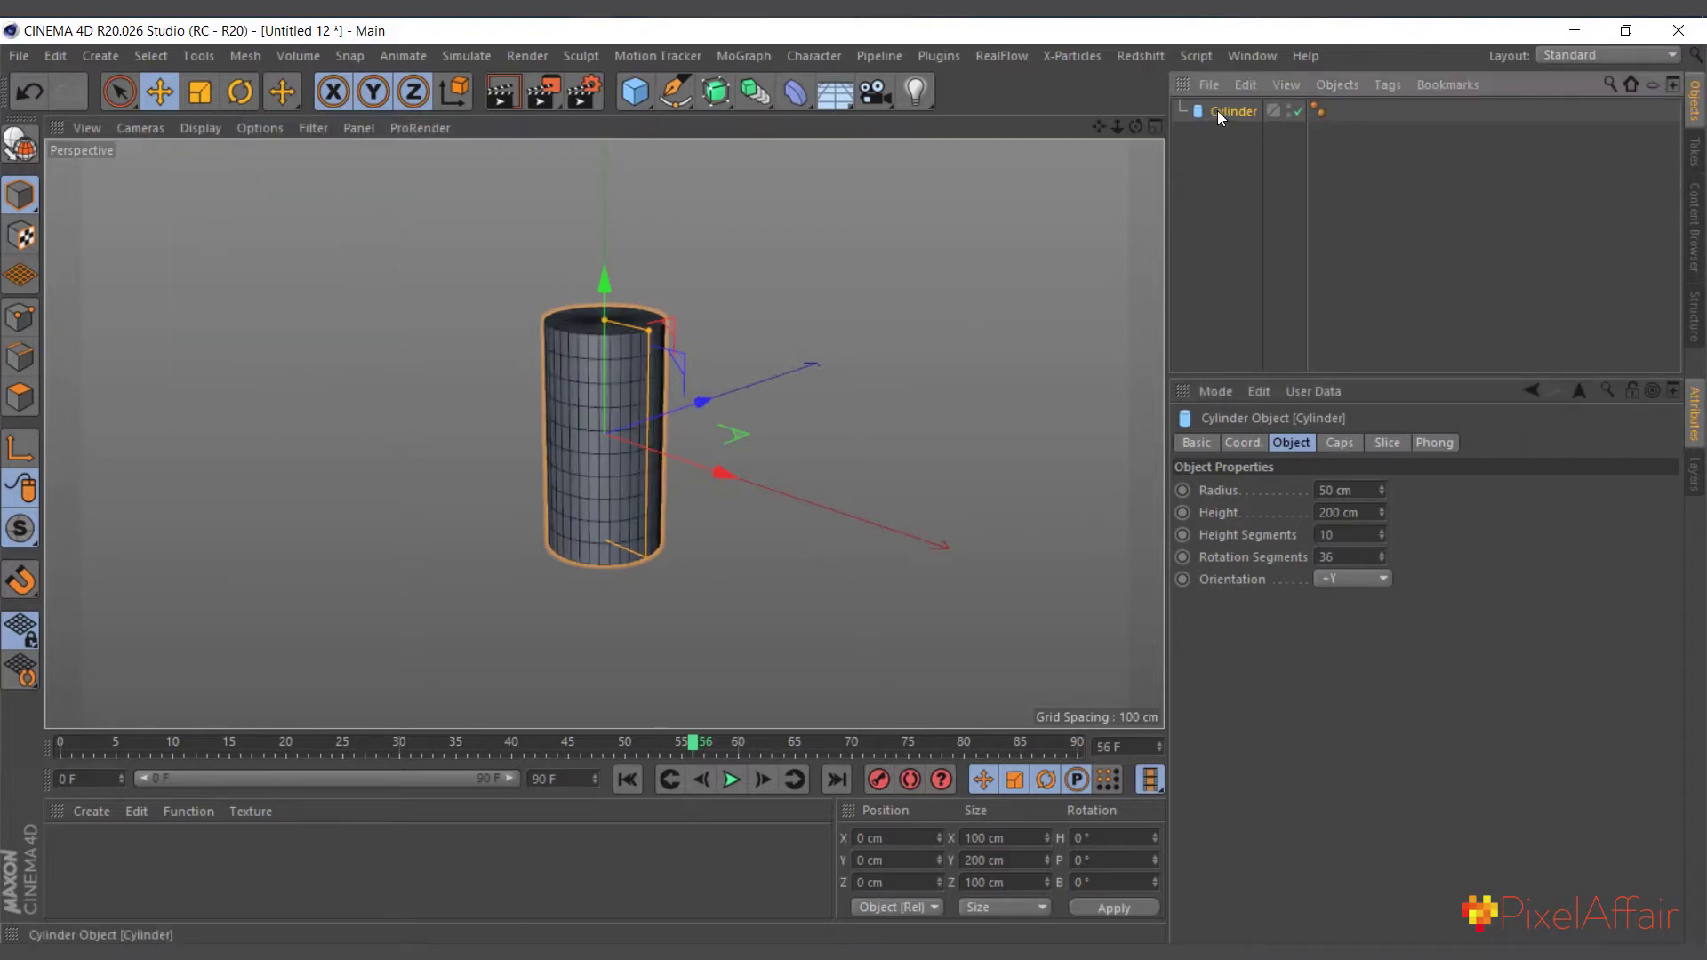
- Make the cylinder editable with C and attach a Character Tags > Pose Morph tag
key("c")
scroll(603, 281, "up", 2)
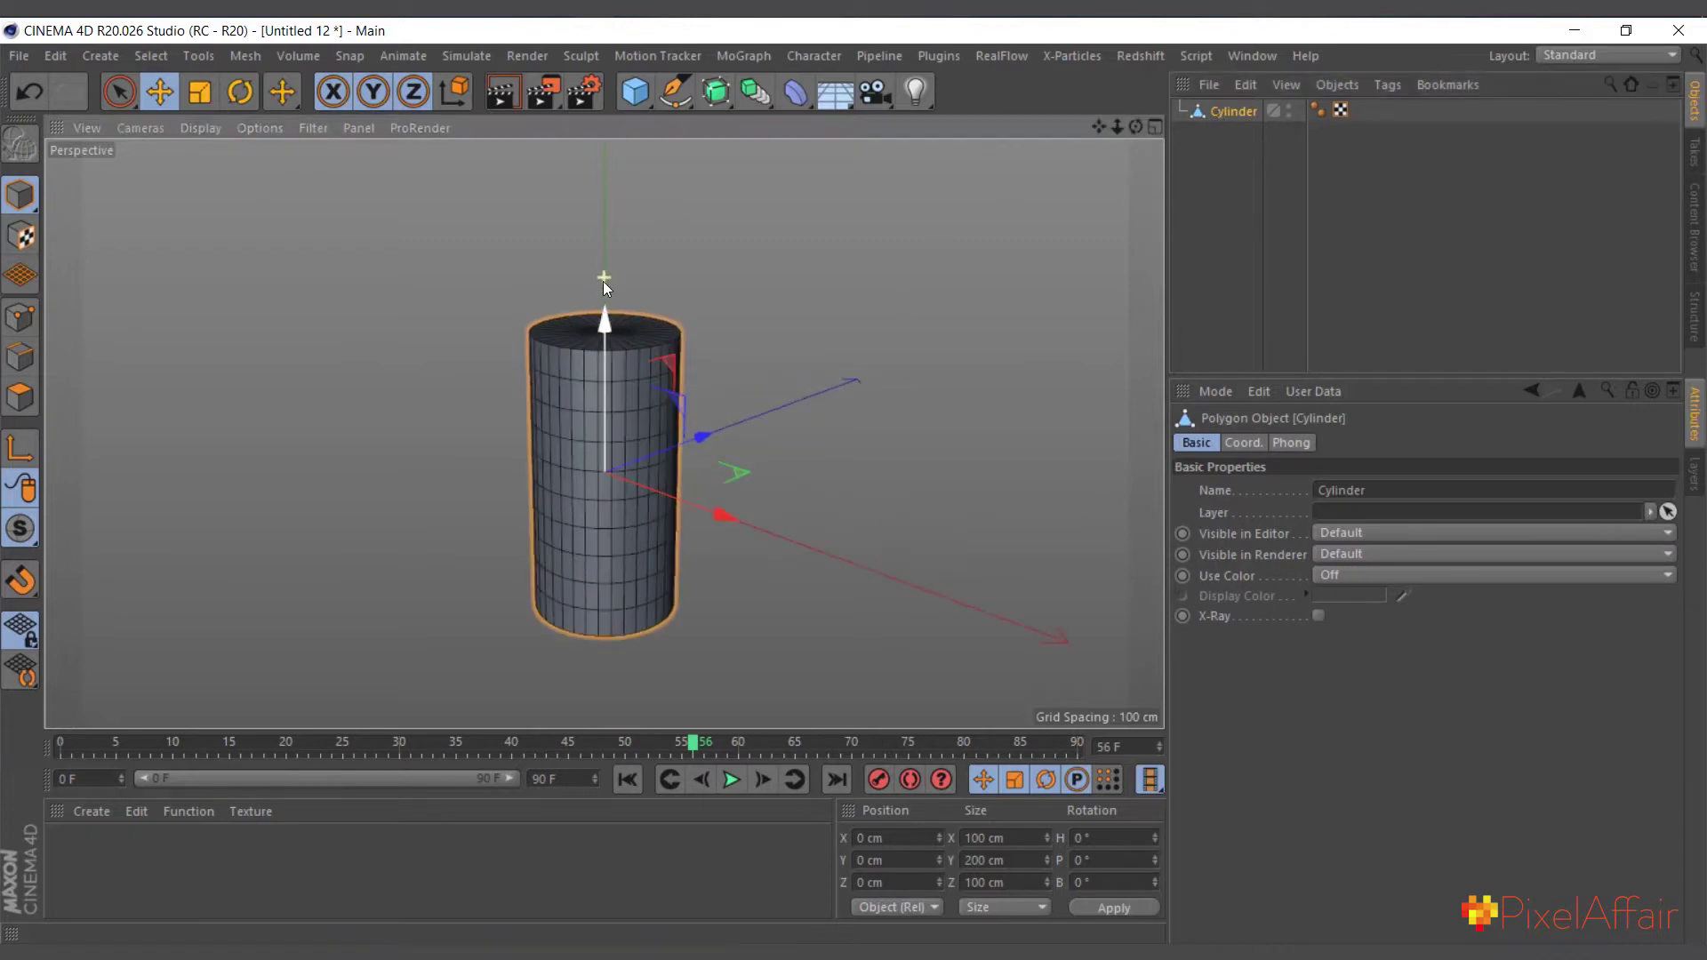
scroll(594, 433, "up", 1)
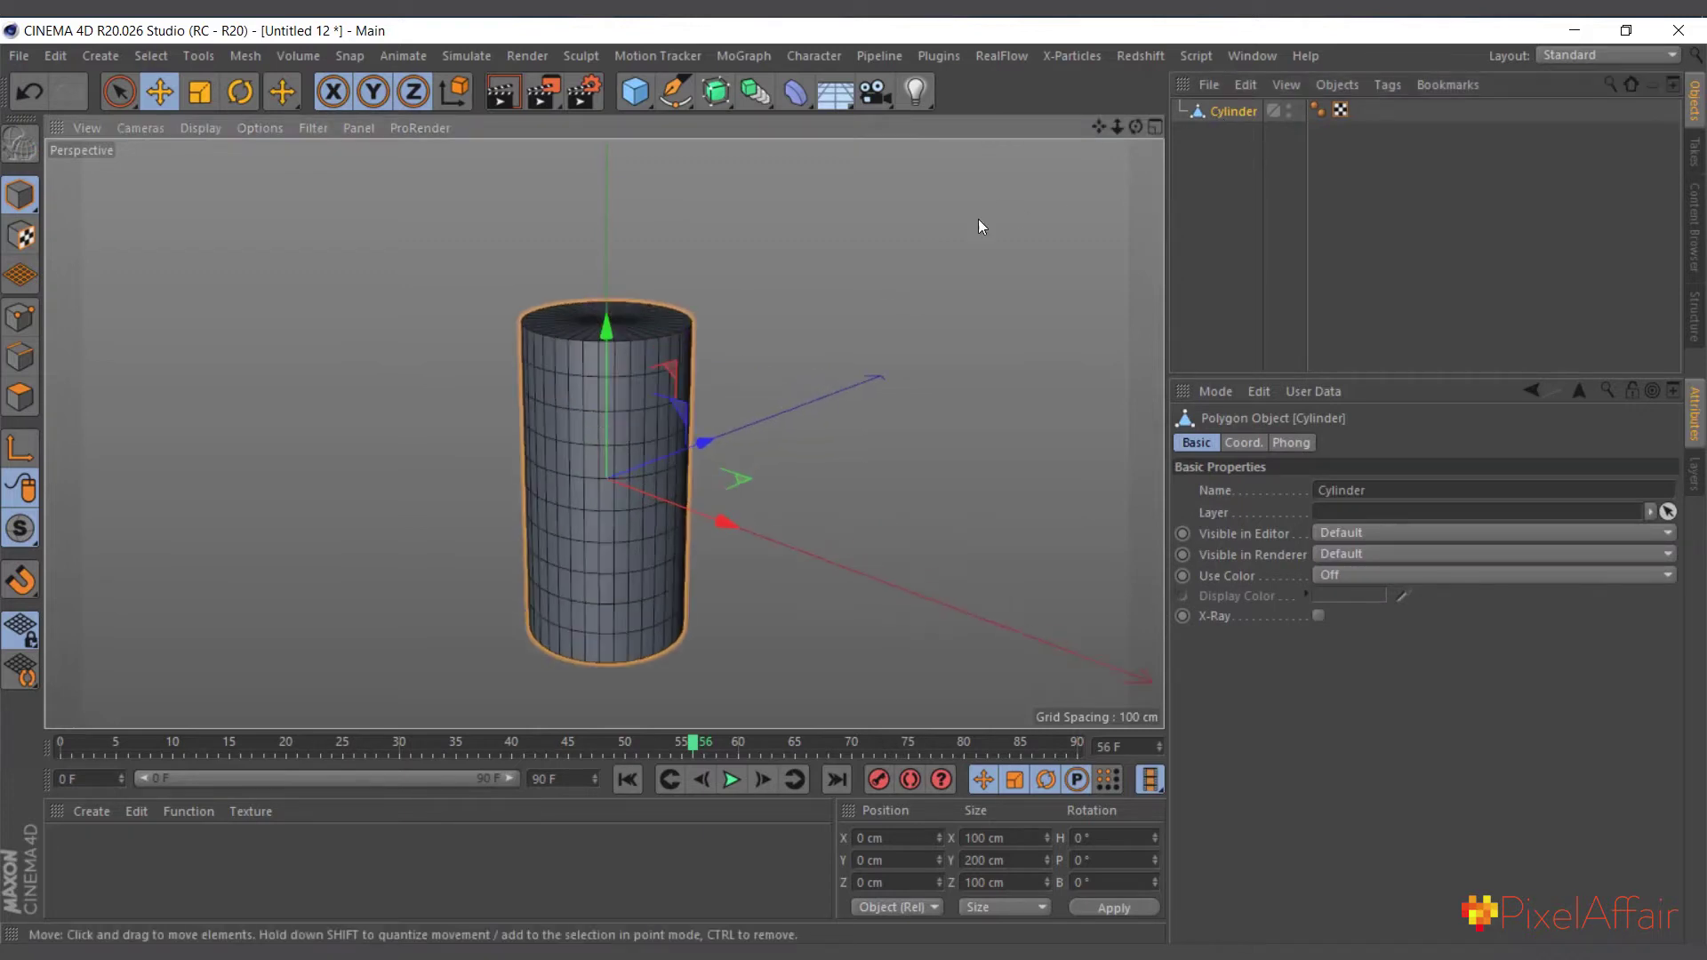
right_click(1233, 114)
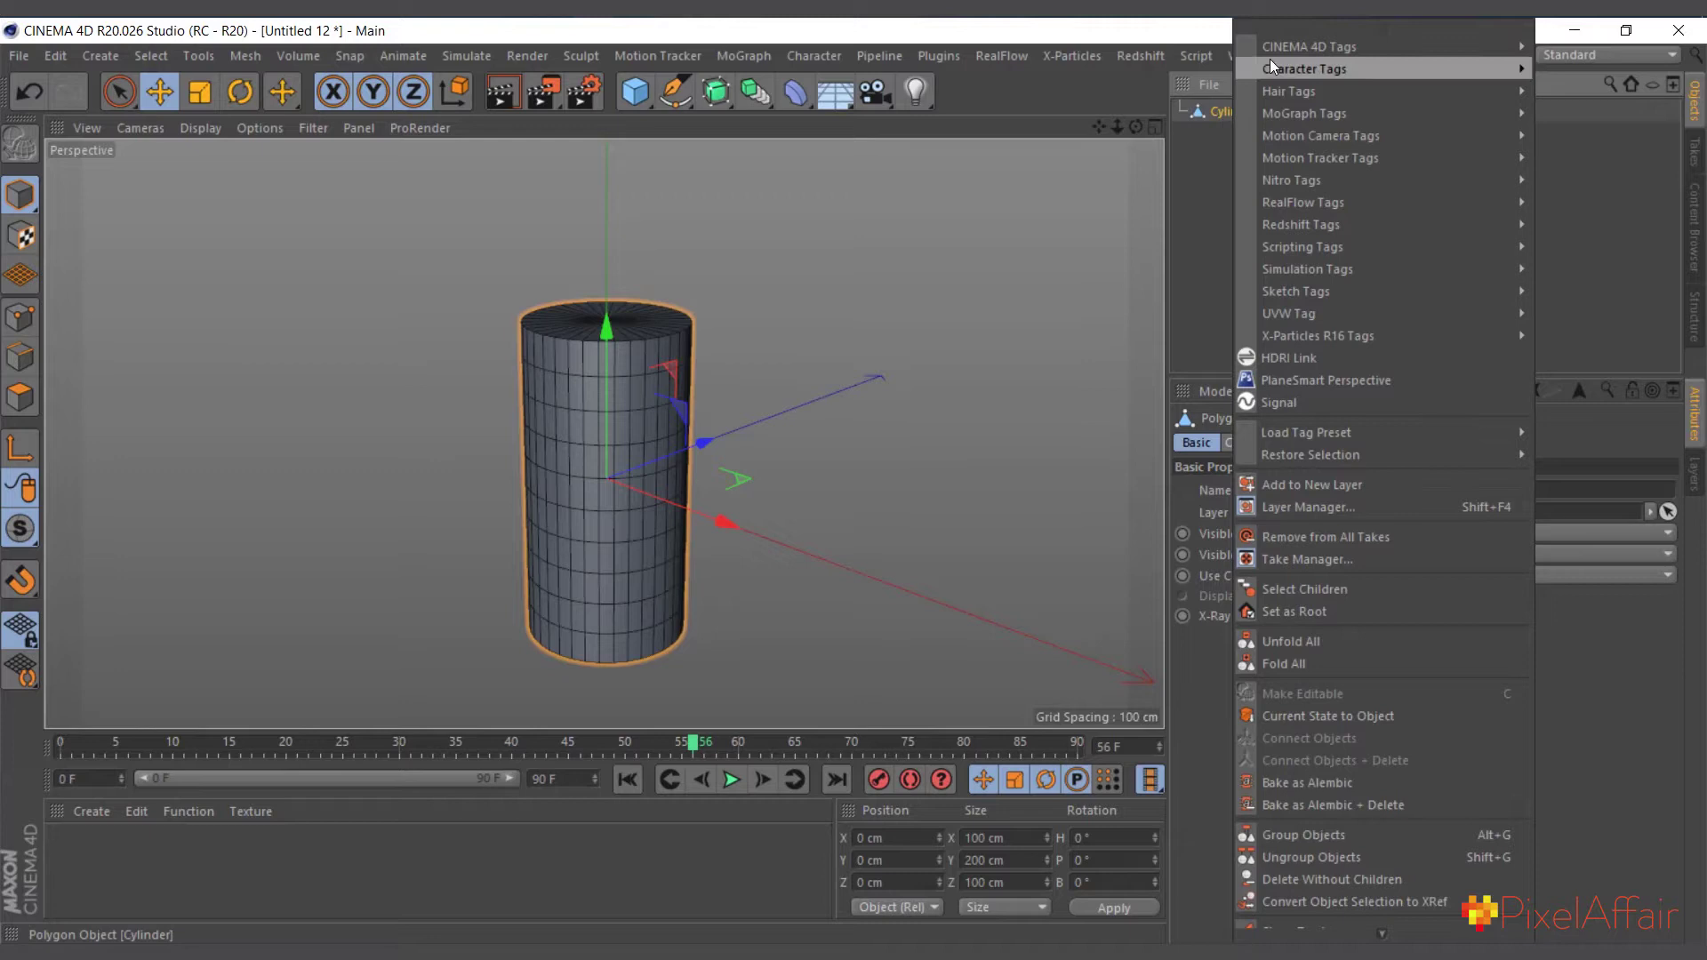
mouse_move(1277, 73)
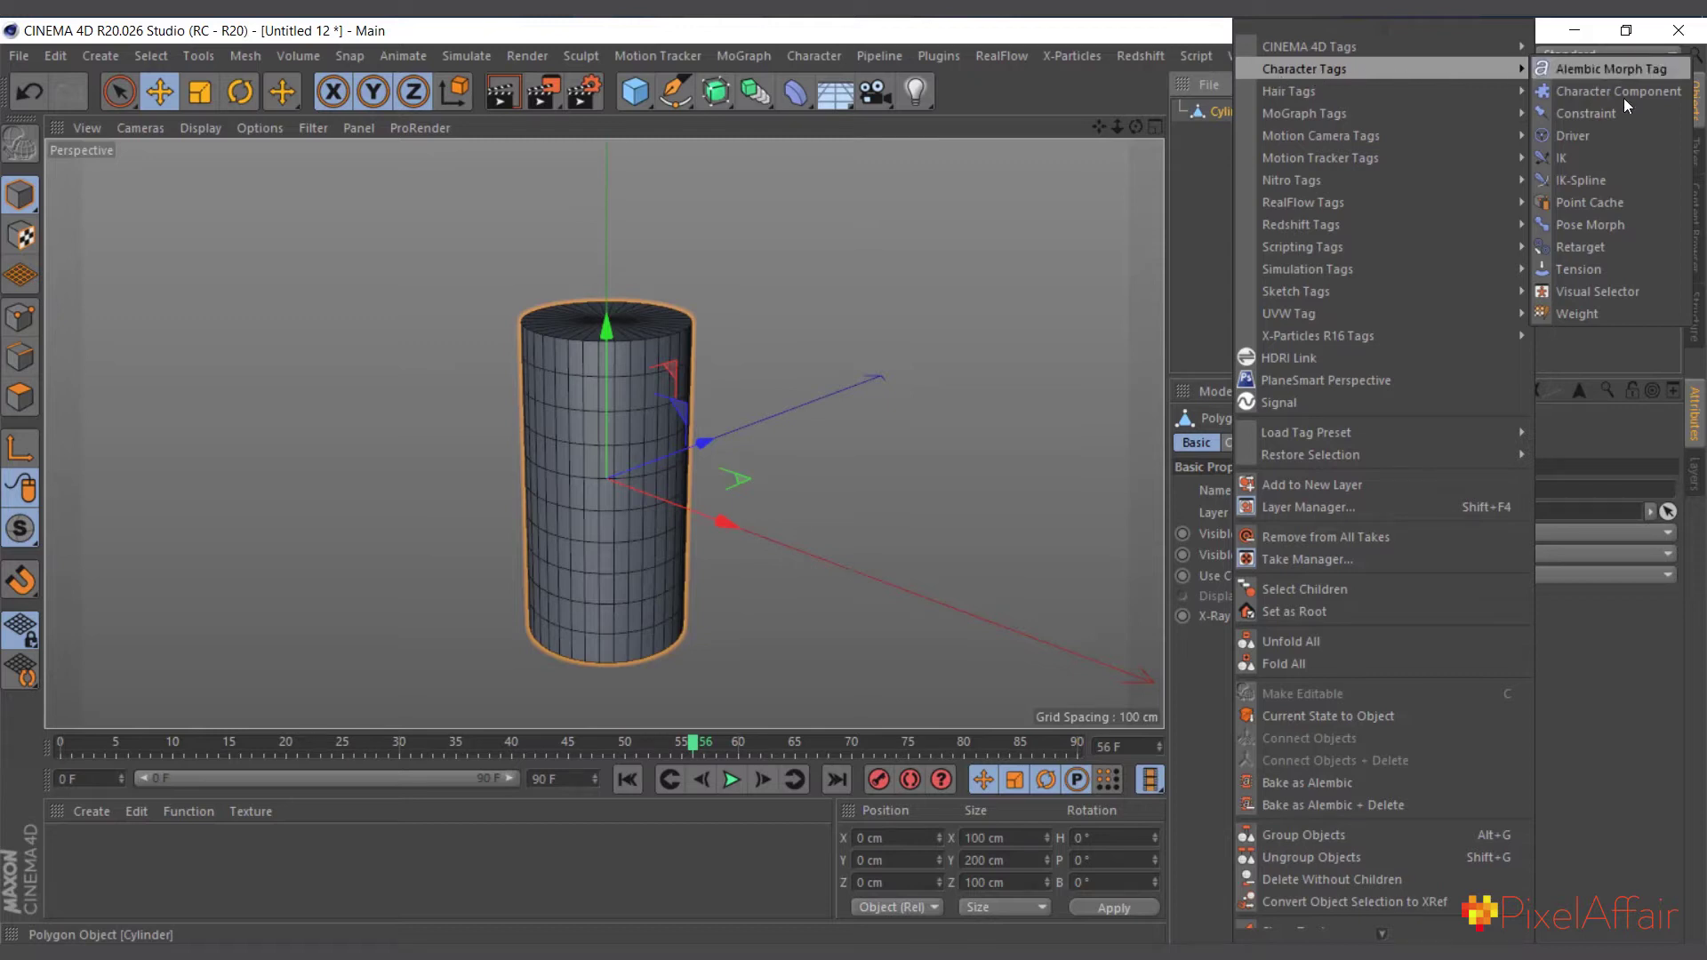
left_click(1602, 226)
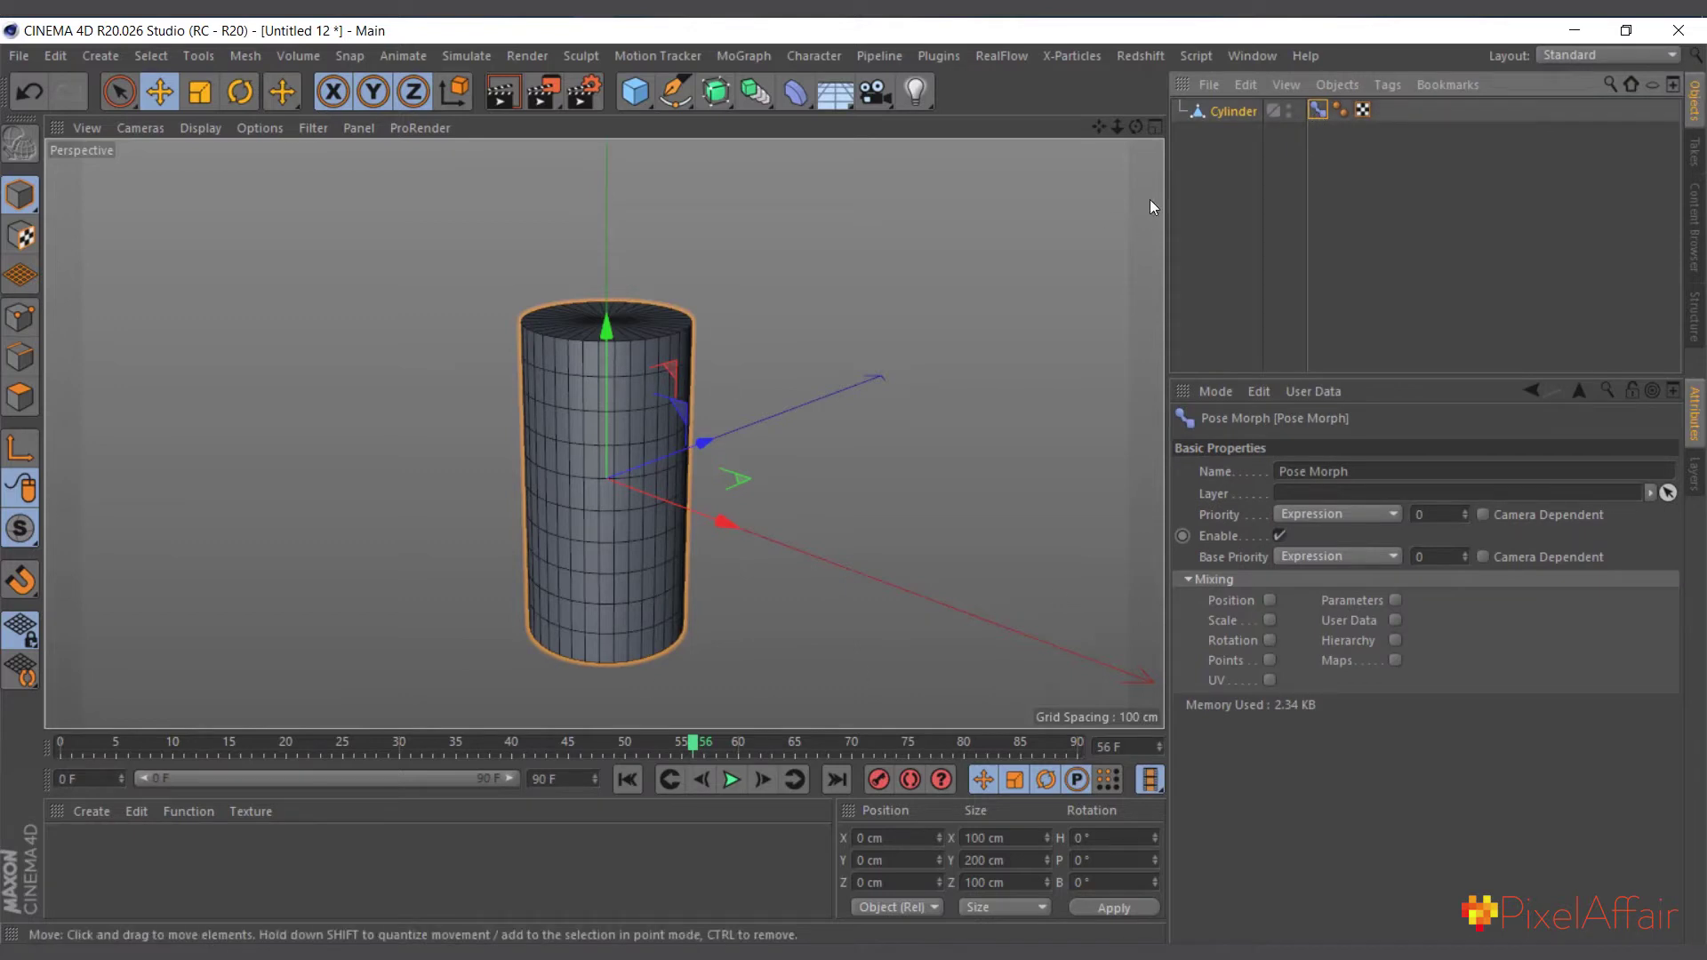
- Tick Points mixing on the Pose Morph tag, then select Base Pose and Pose.0
left_click(1243, 113)
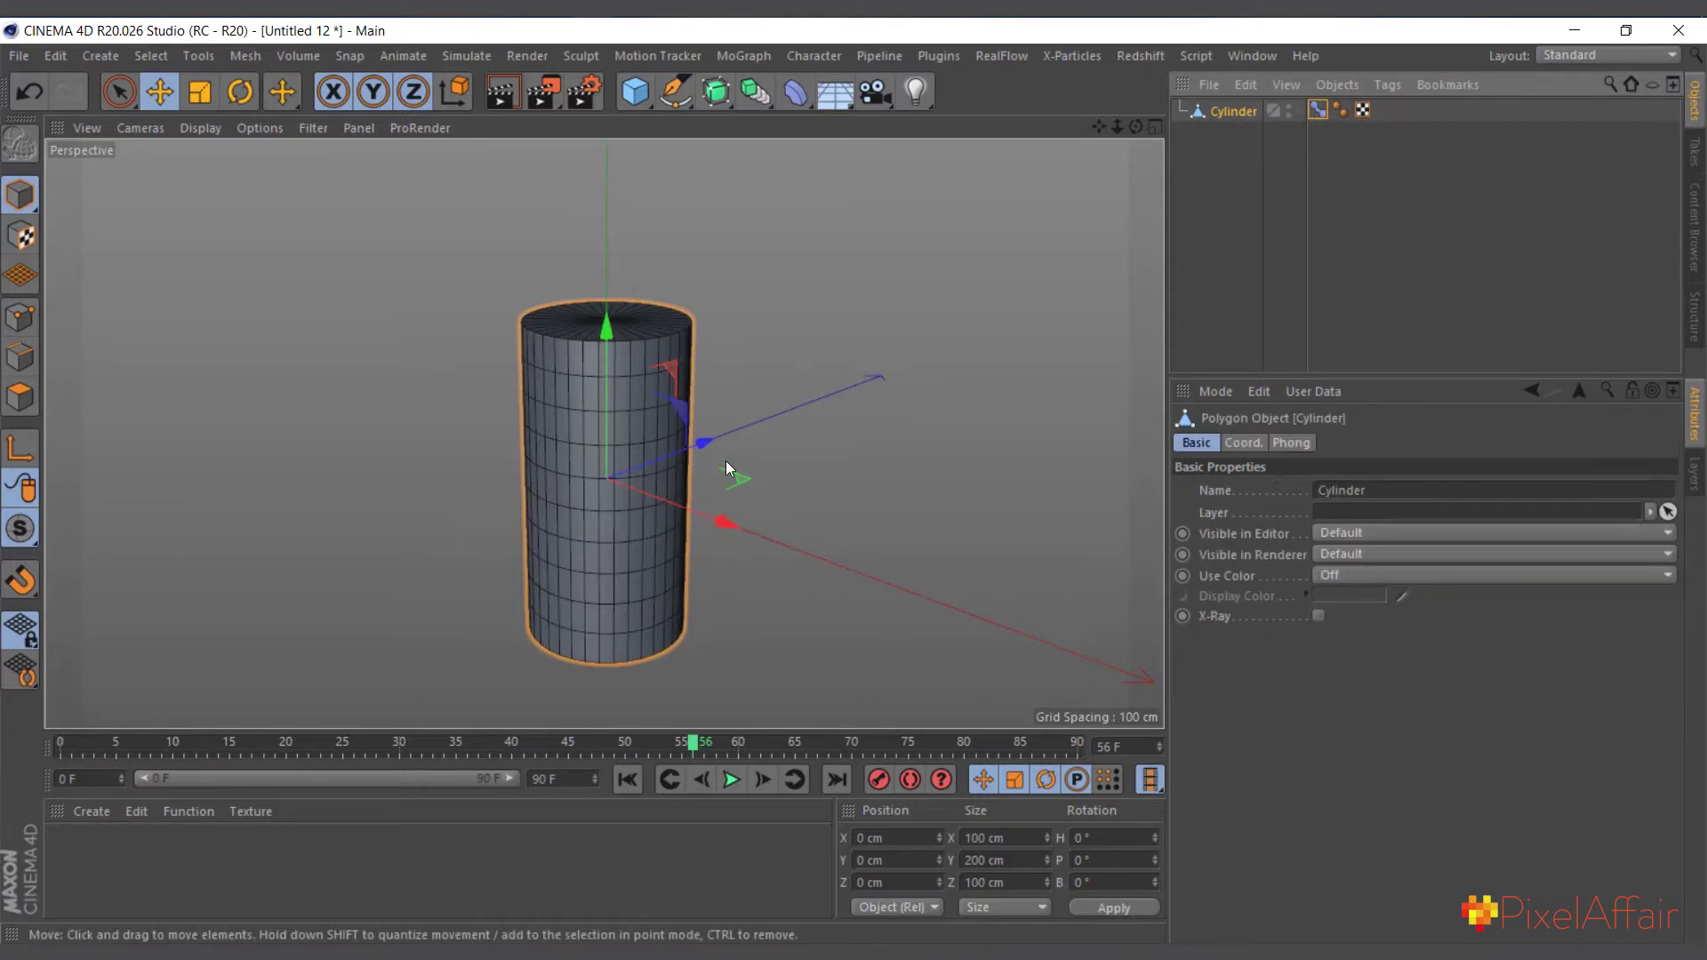
left_click(1317, 110)
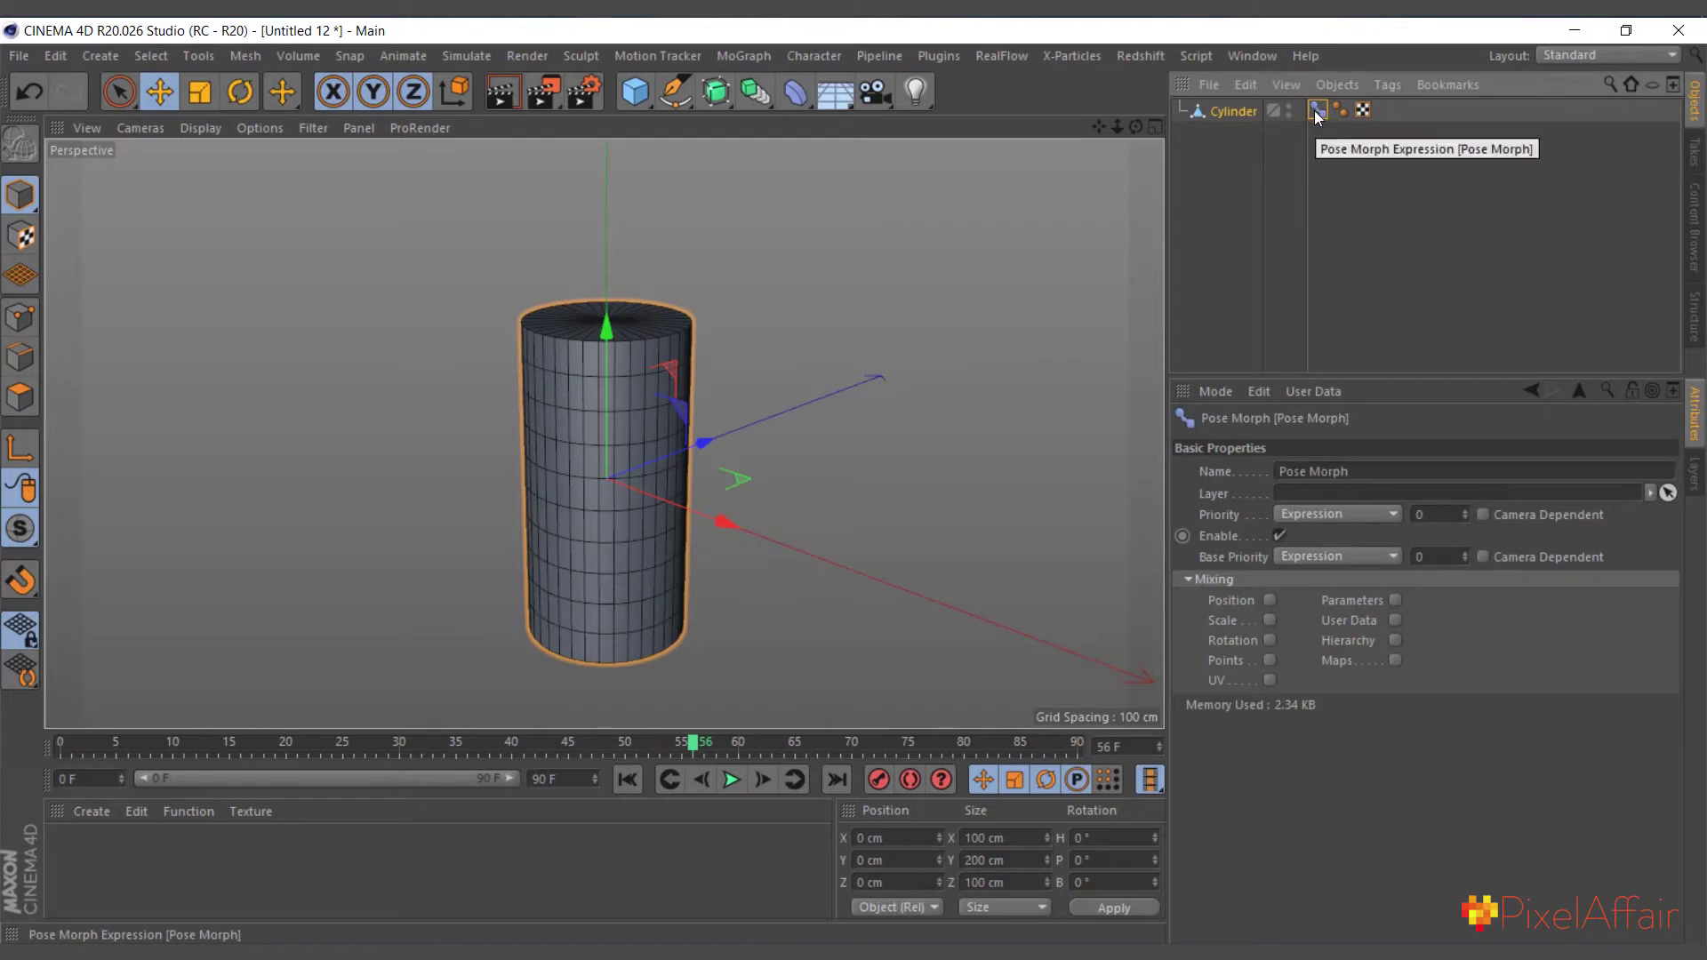
left_click(1269, 656)
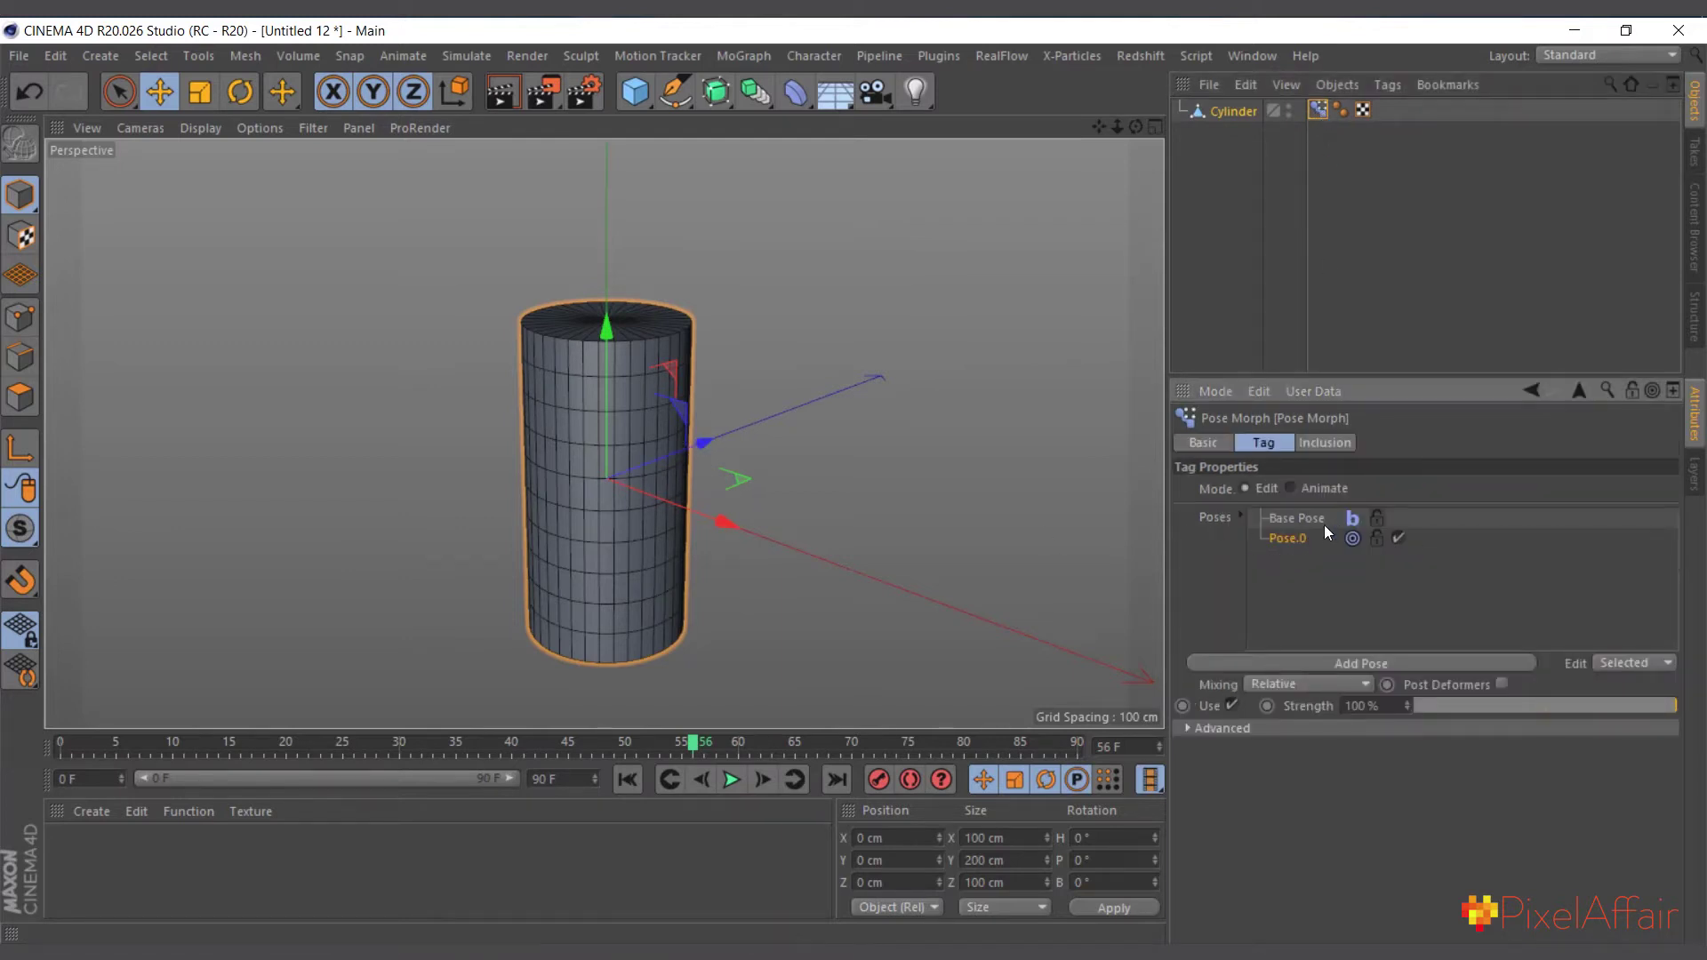
left_click(1298, 518)
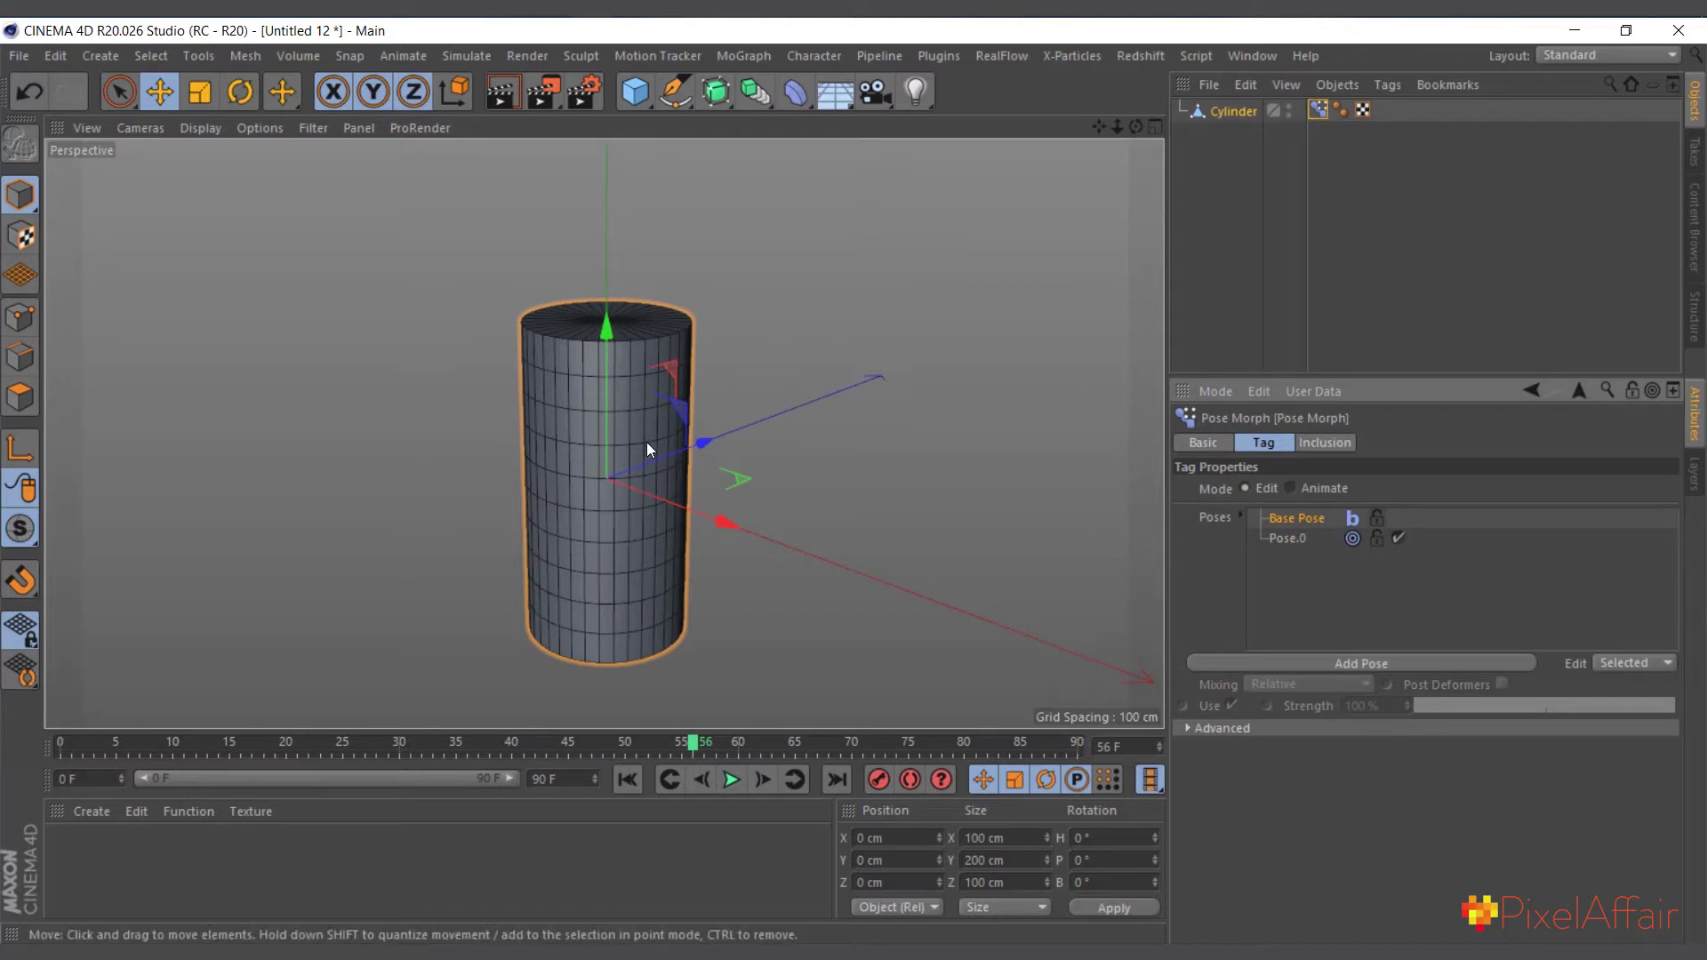
left_click(1300, 540)
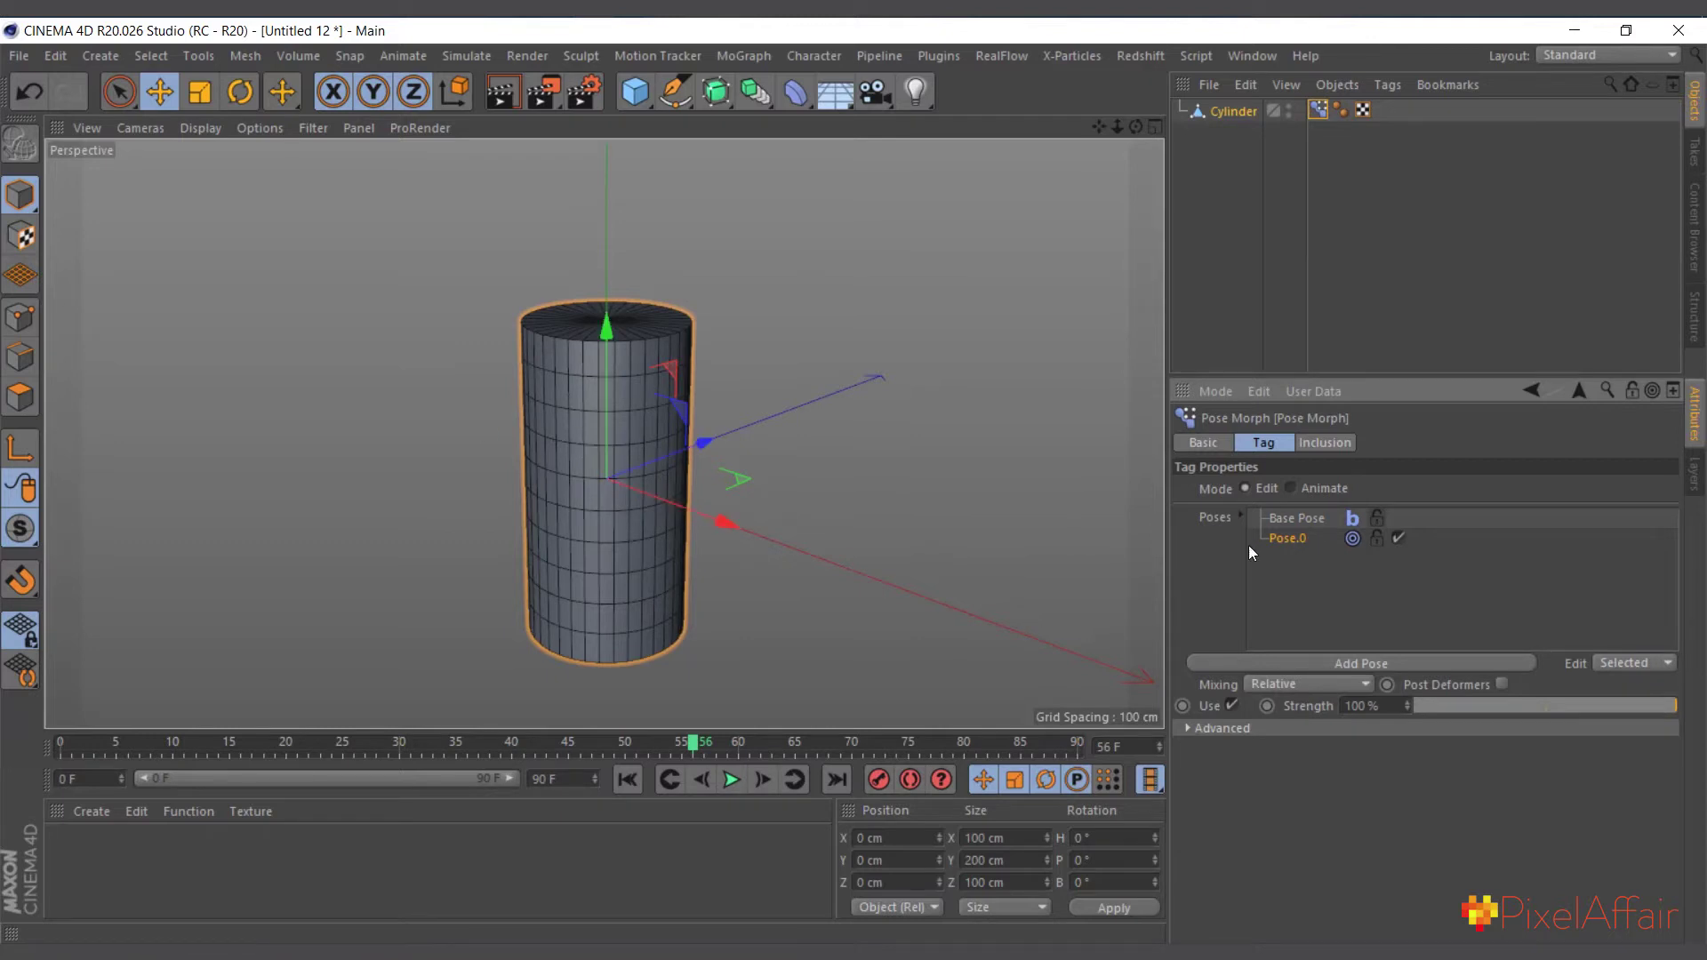
- Select all points and scale X and Z down to about 6.687 × 5.877 cm for Pose.0
left_click(17, 322)
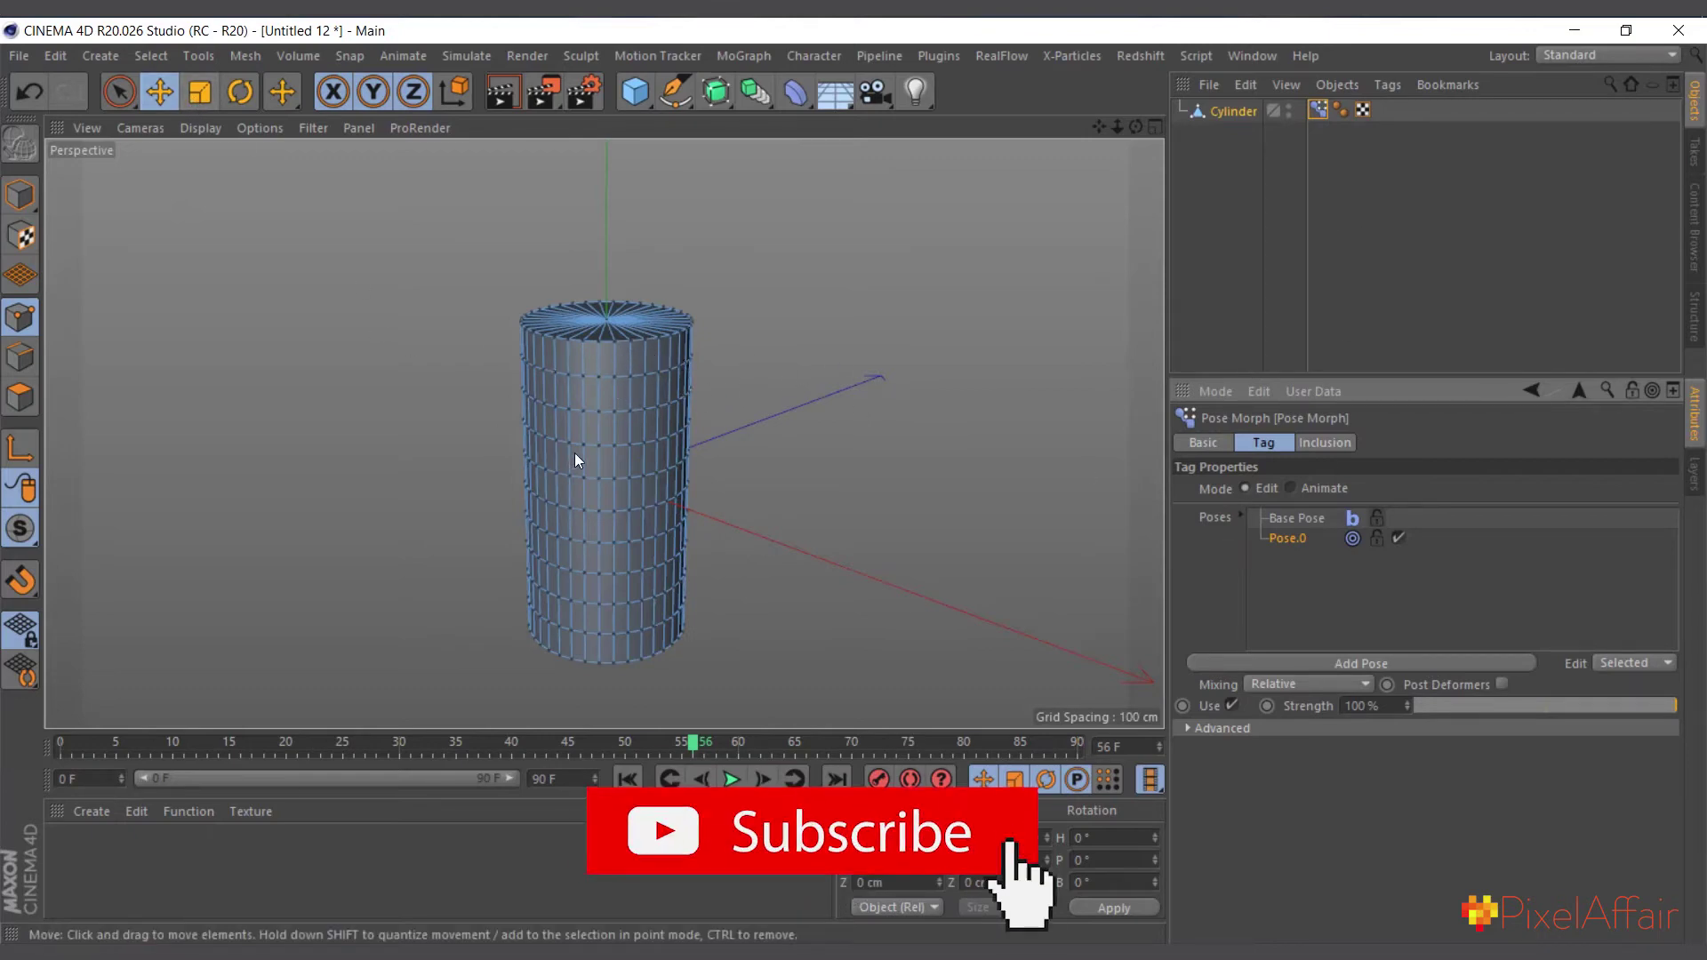
key("ctrl+a")
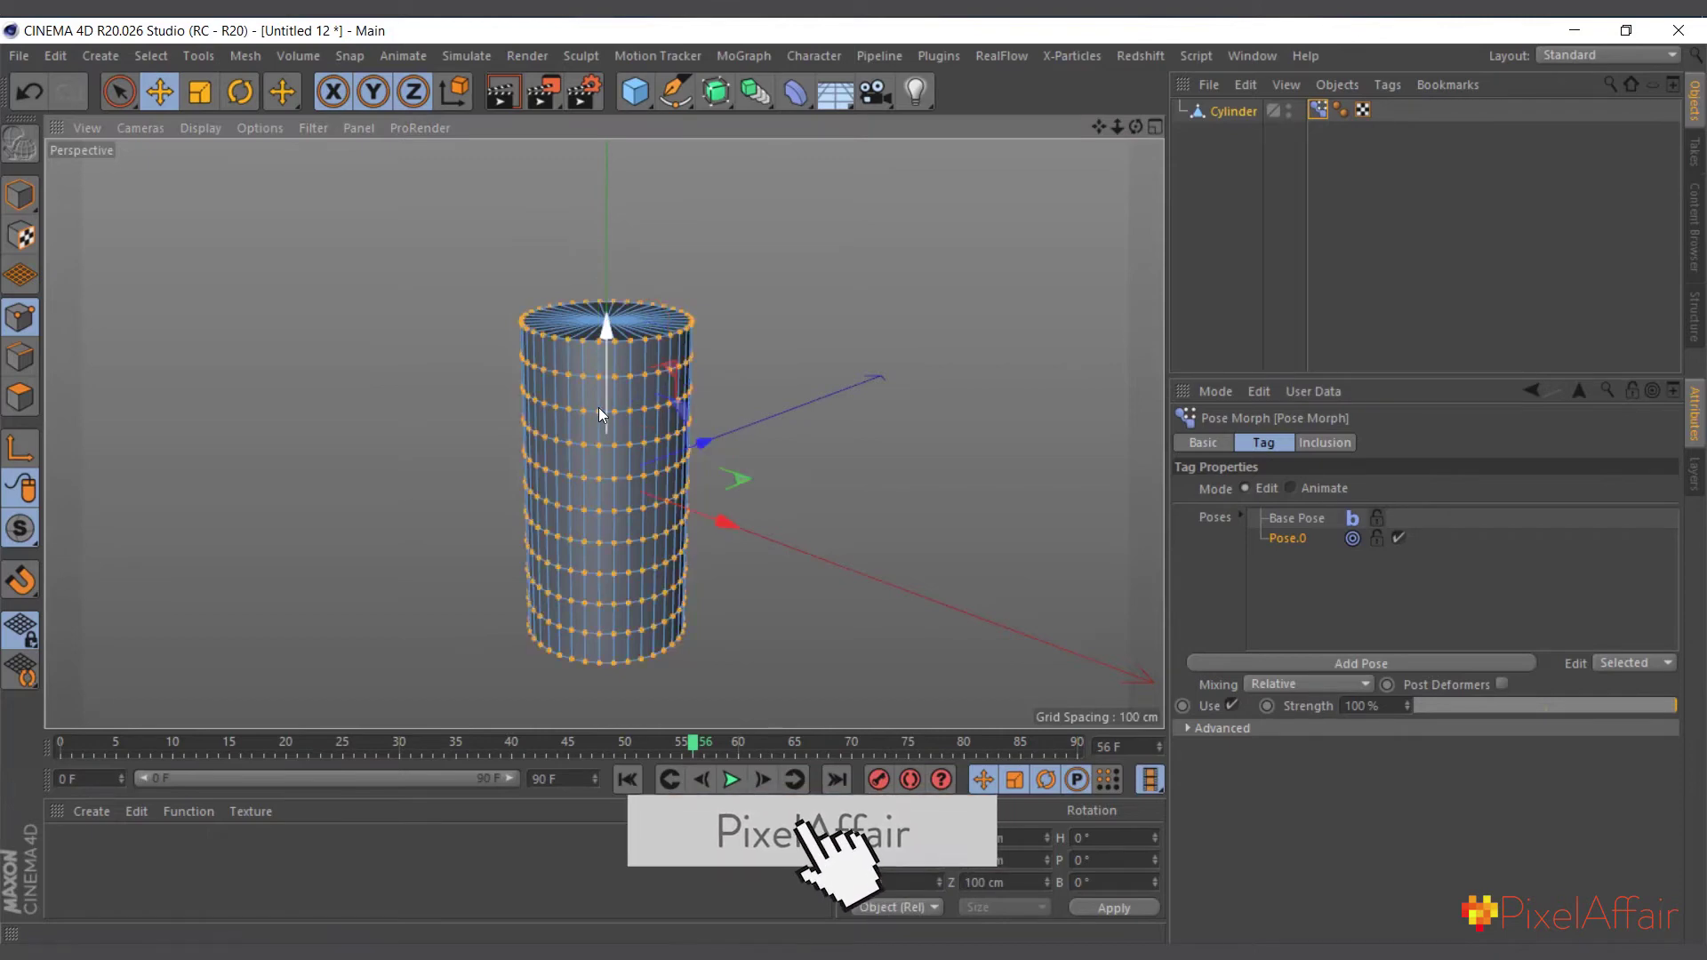
left_click(202, 94)
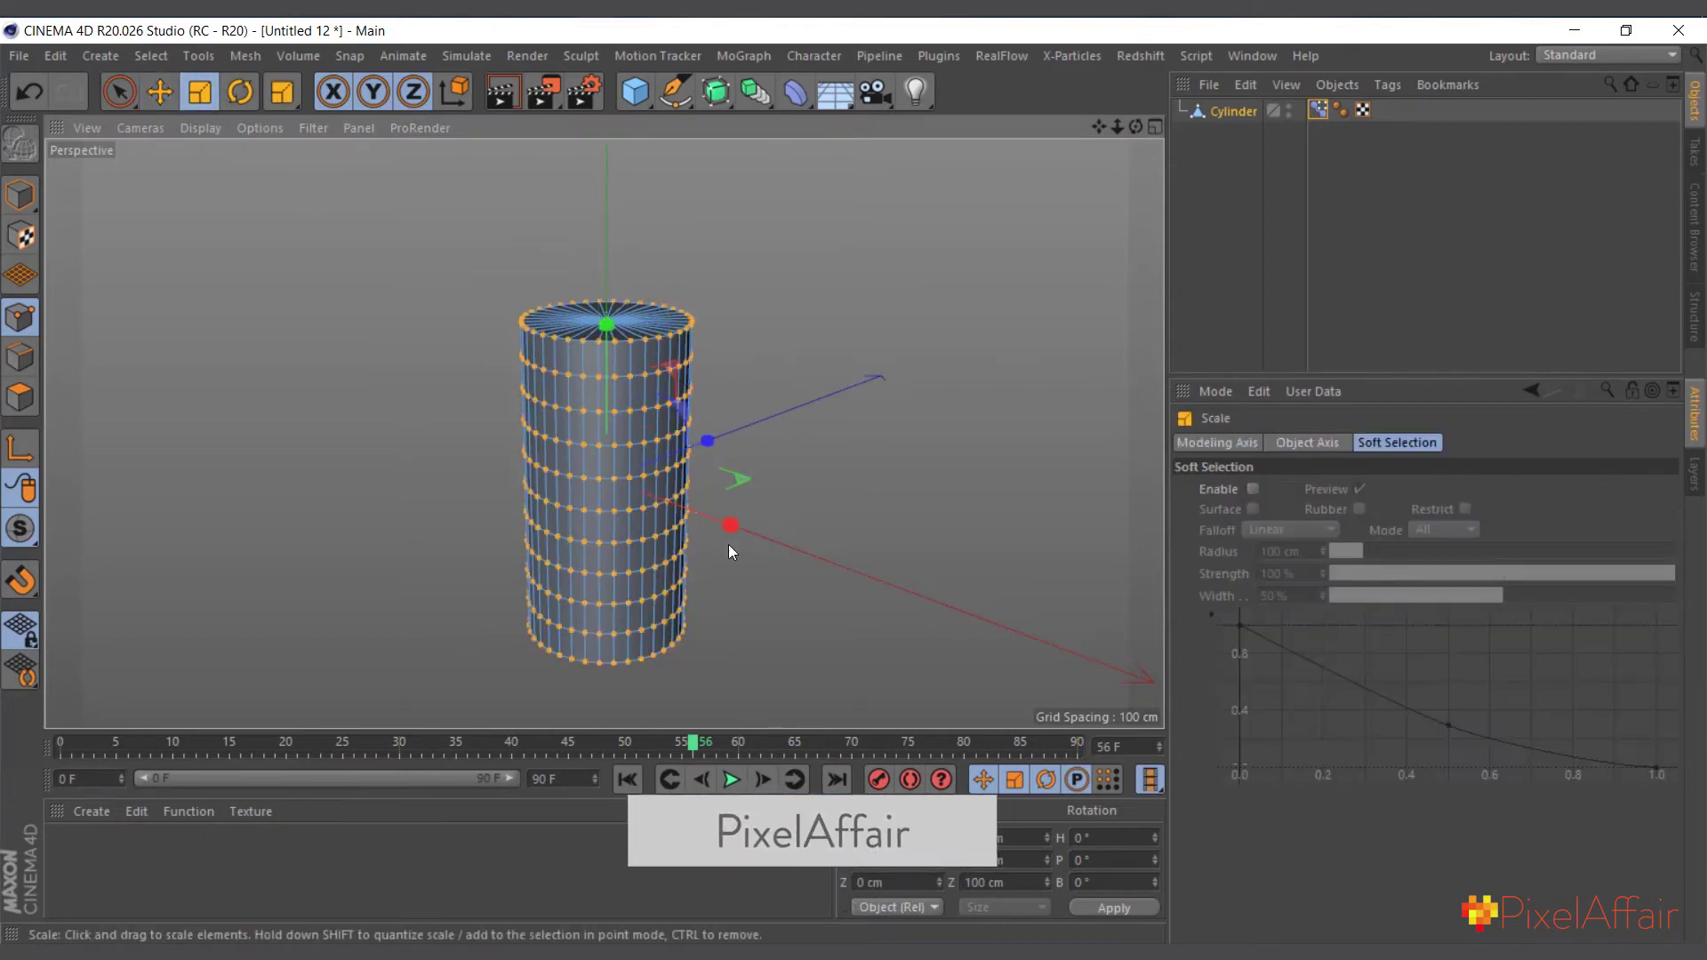
left_click_drag(734, 526, 659, 518)
left_click_drag(709, 440, 649, 473)
left_click_drag(730, 525, 9, 491)
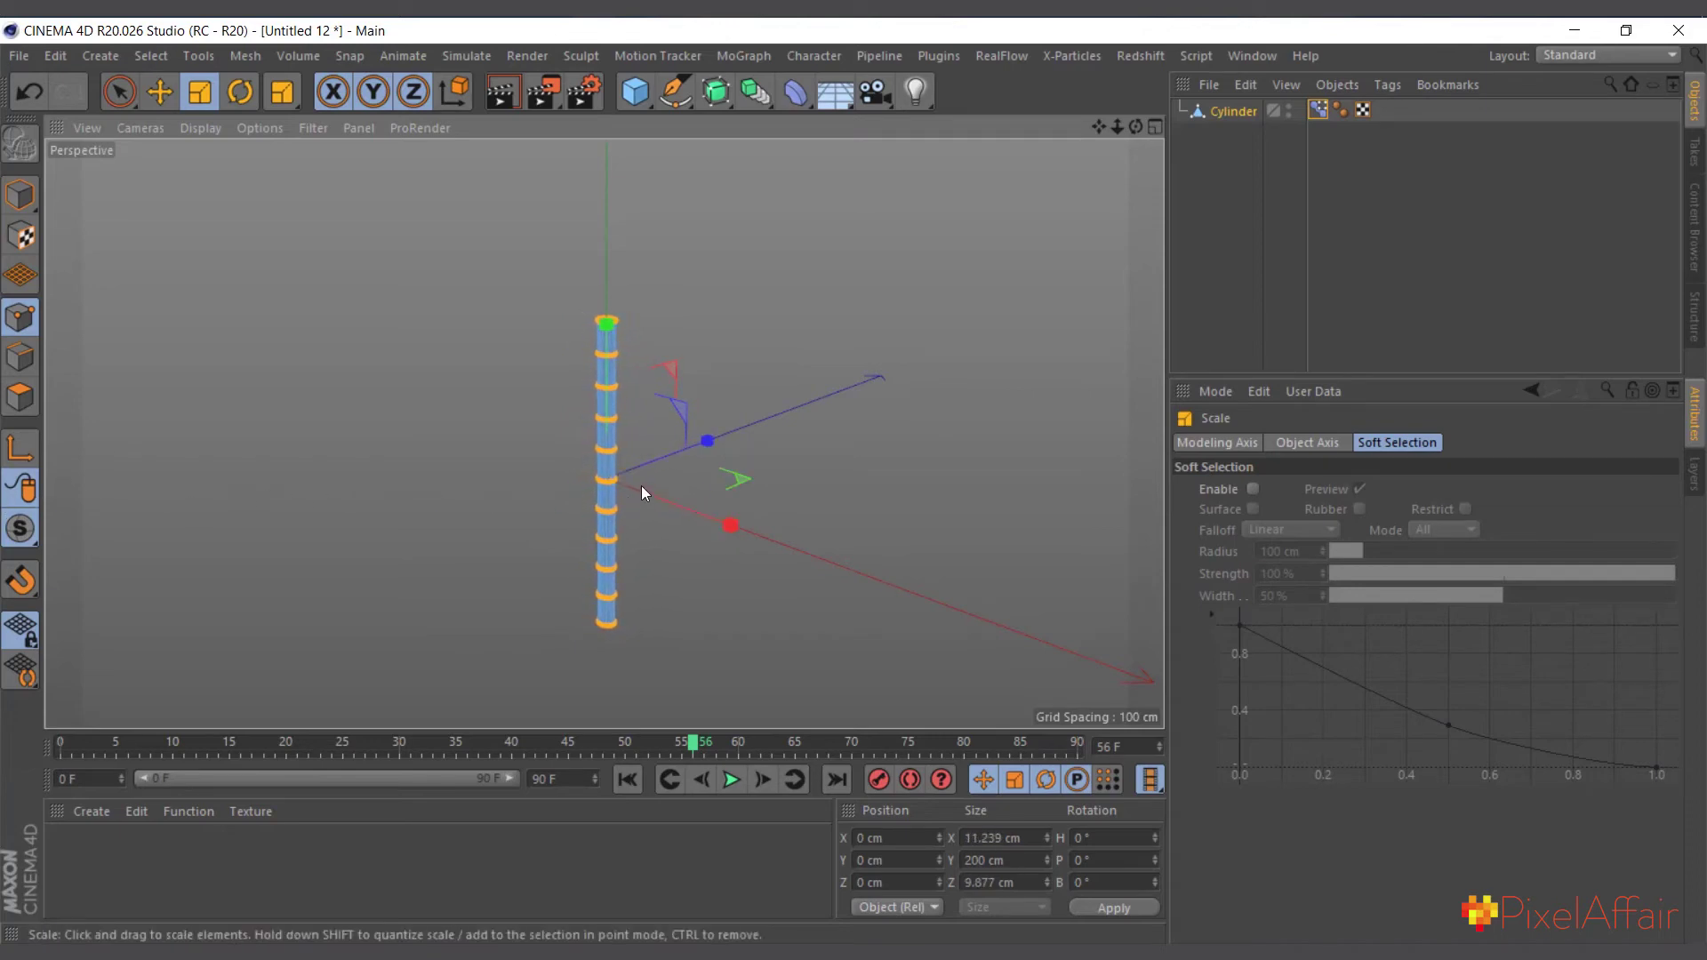
left_click_drag(739, 483, 307, 491)
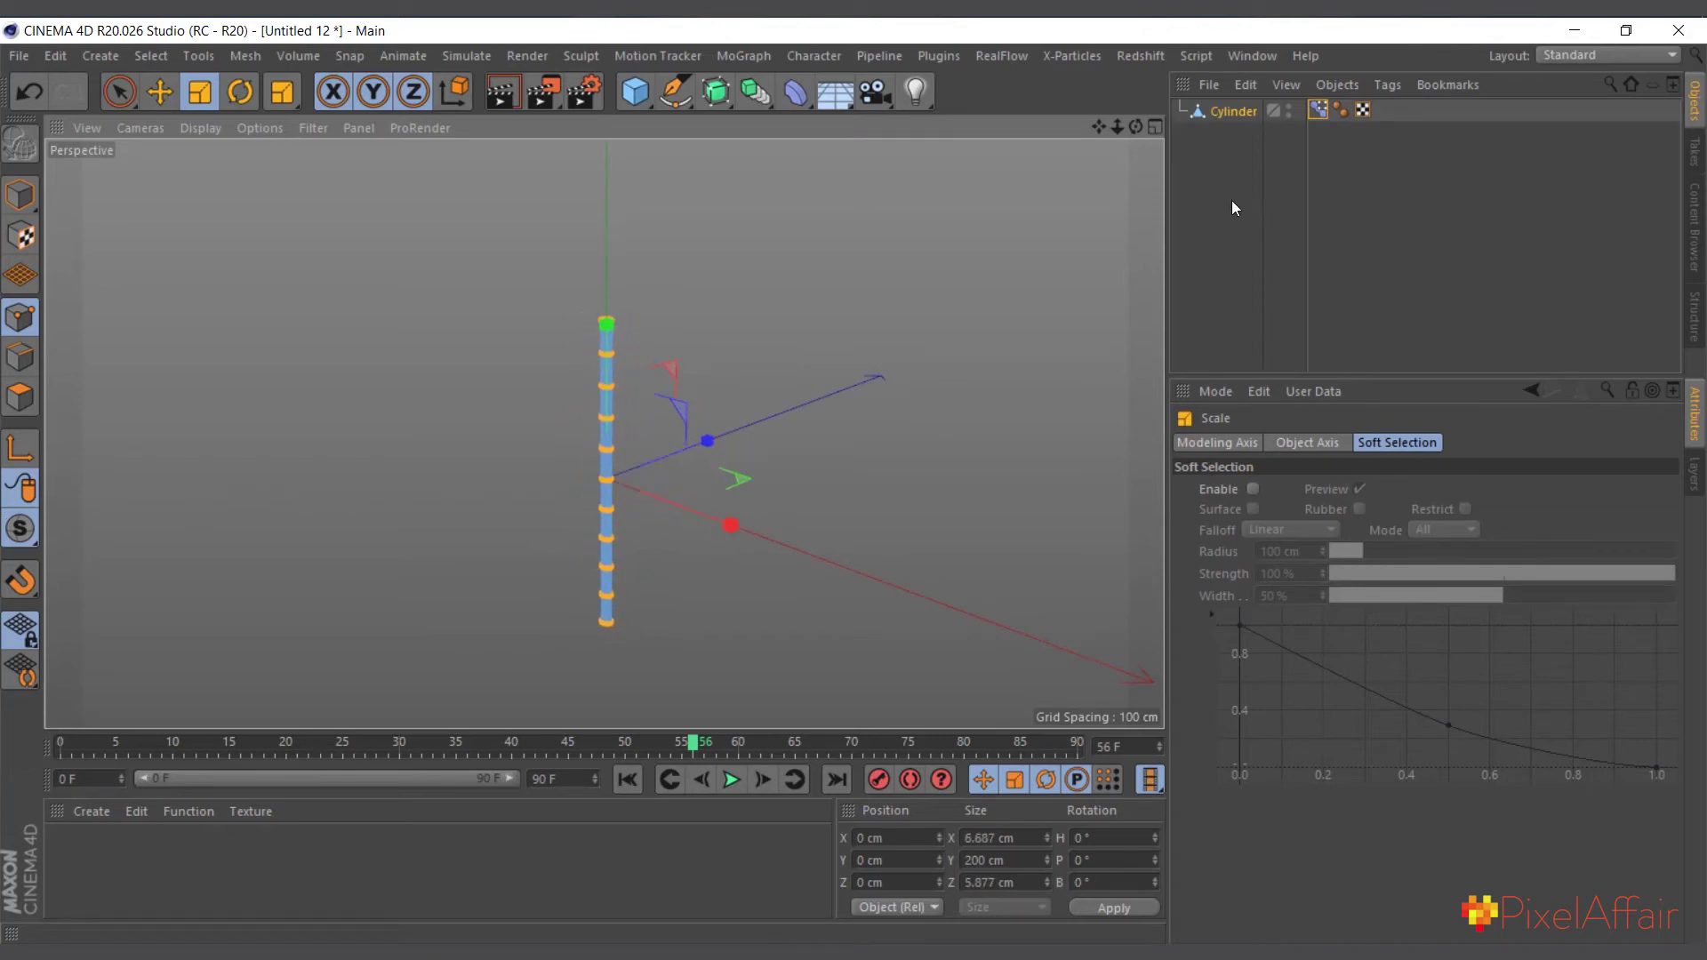
left_click(1319, 110)
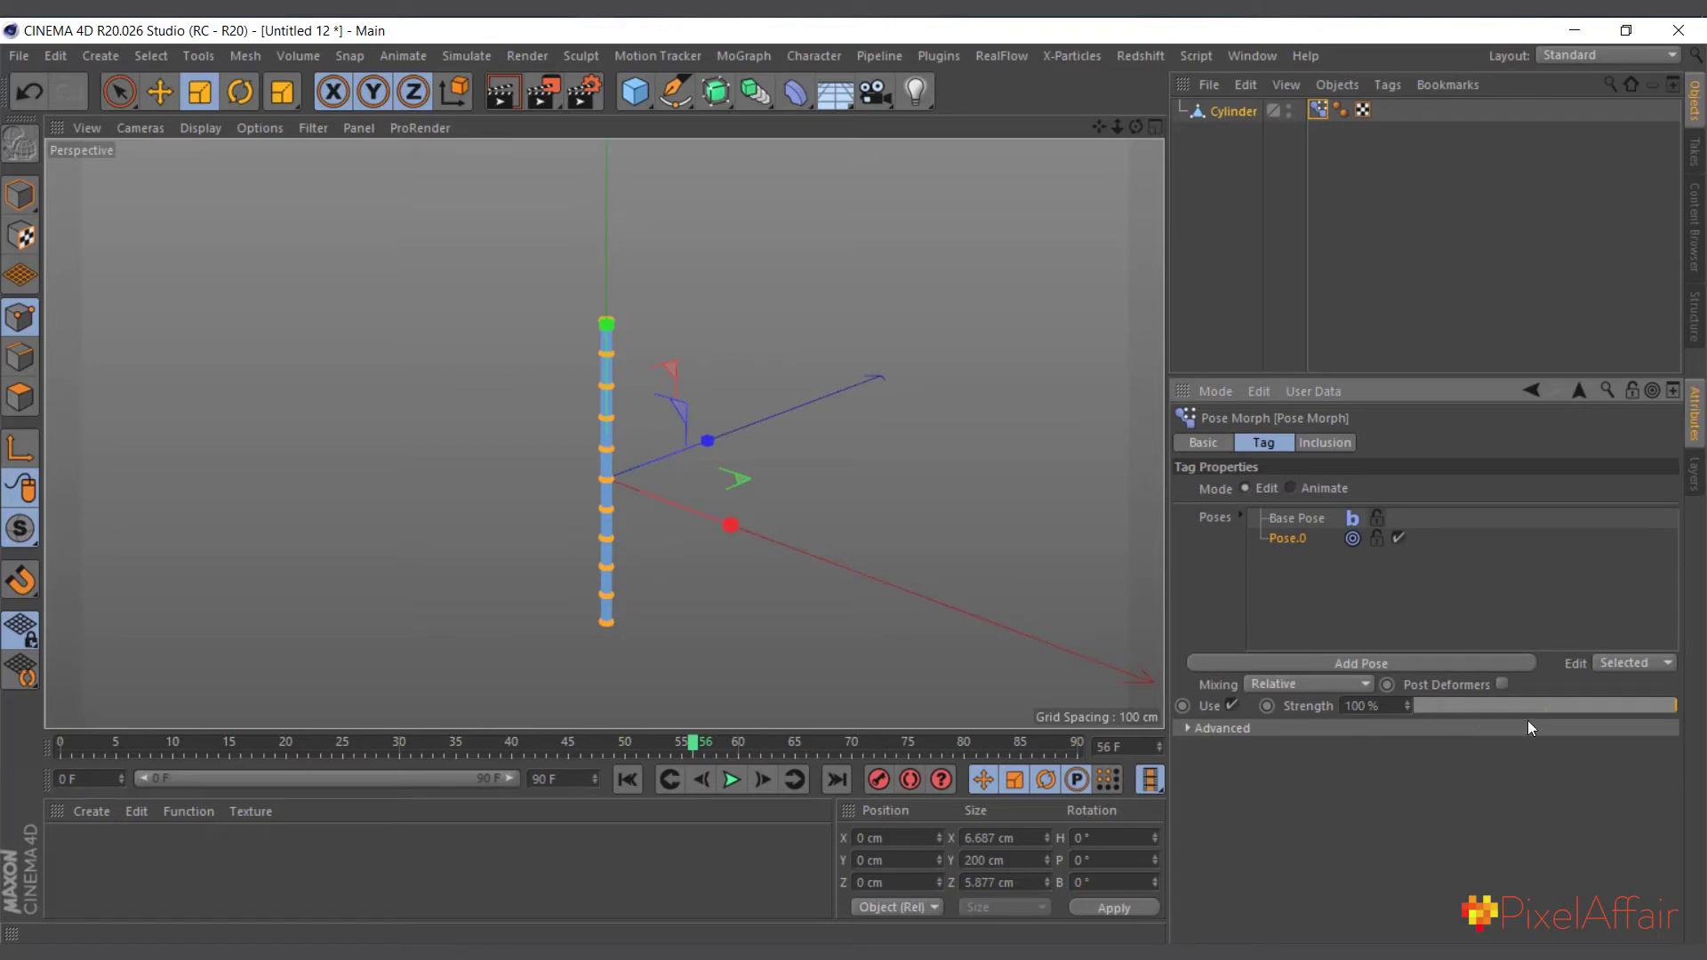
- Set the Pose Morph tag to Animate mode, Strength and Pose.0 at 100%, then deselect
mouse_move(1666, 704)
left_mouse_down()
mouse_move(1405, 706)
mouse_move(1690, 715)
mouse_move(1177, 684)
mouse_move(1685, 711)
left_mouse_up()
left_click_drag(1645, 706, 1702, 726)
left_click(1291, 488)
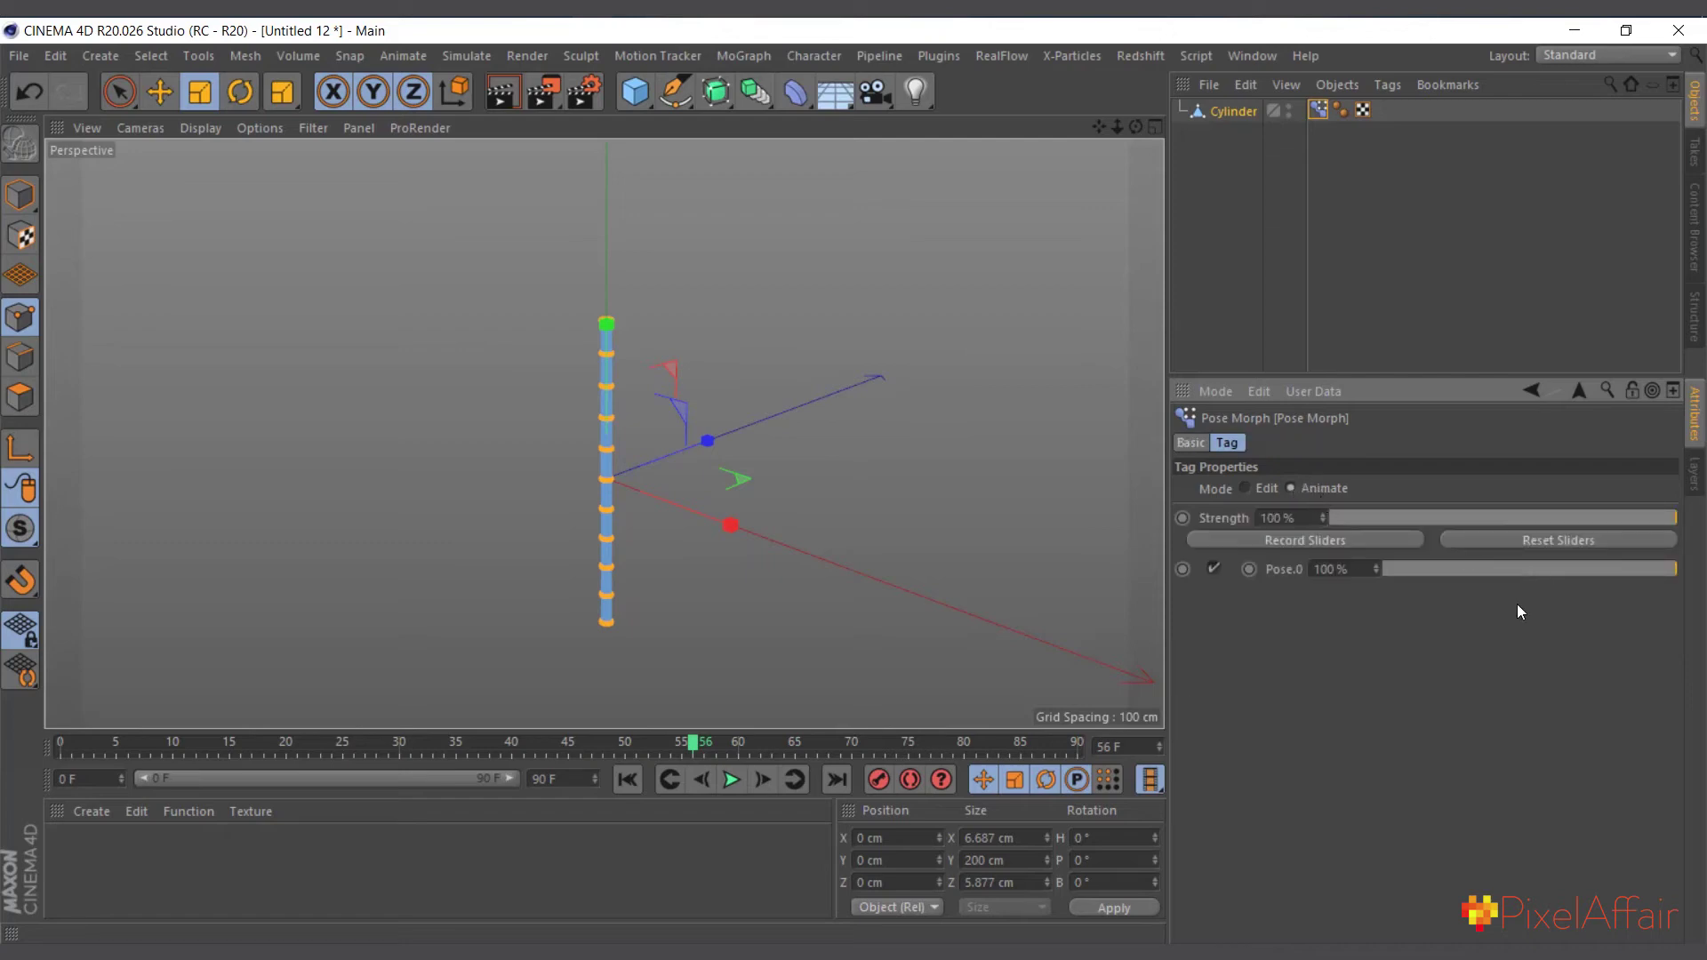
left_click_drag(1631, 572, 1679, 569)
left_click(1220, 188)
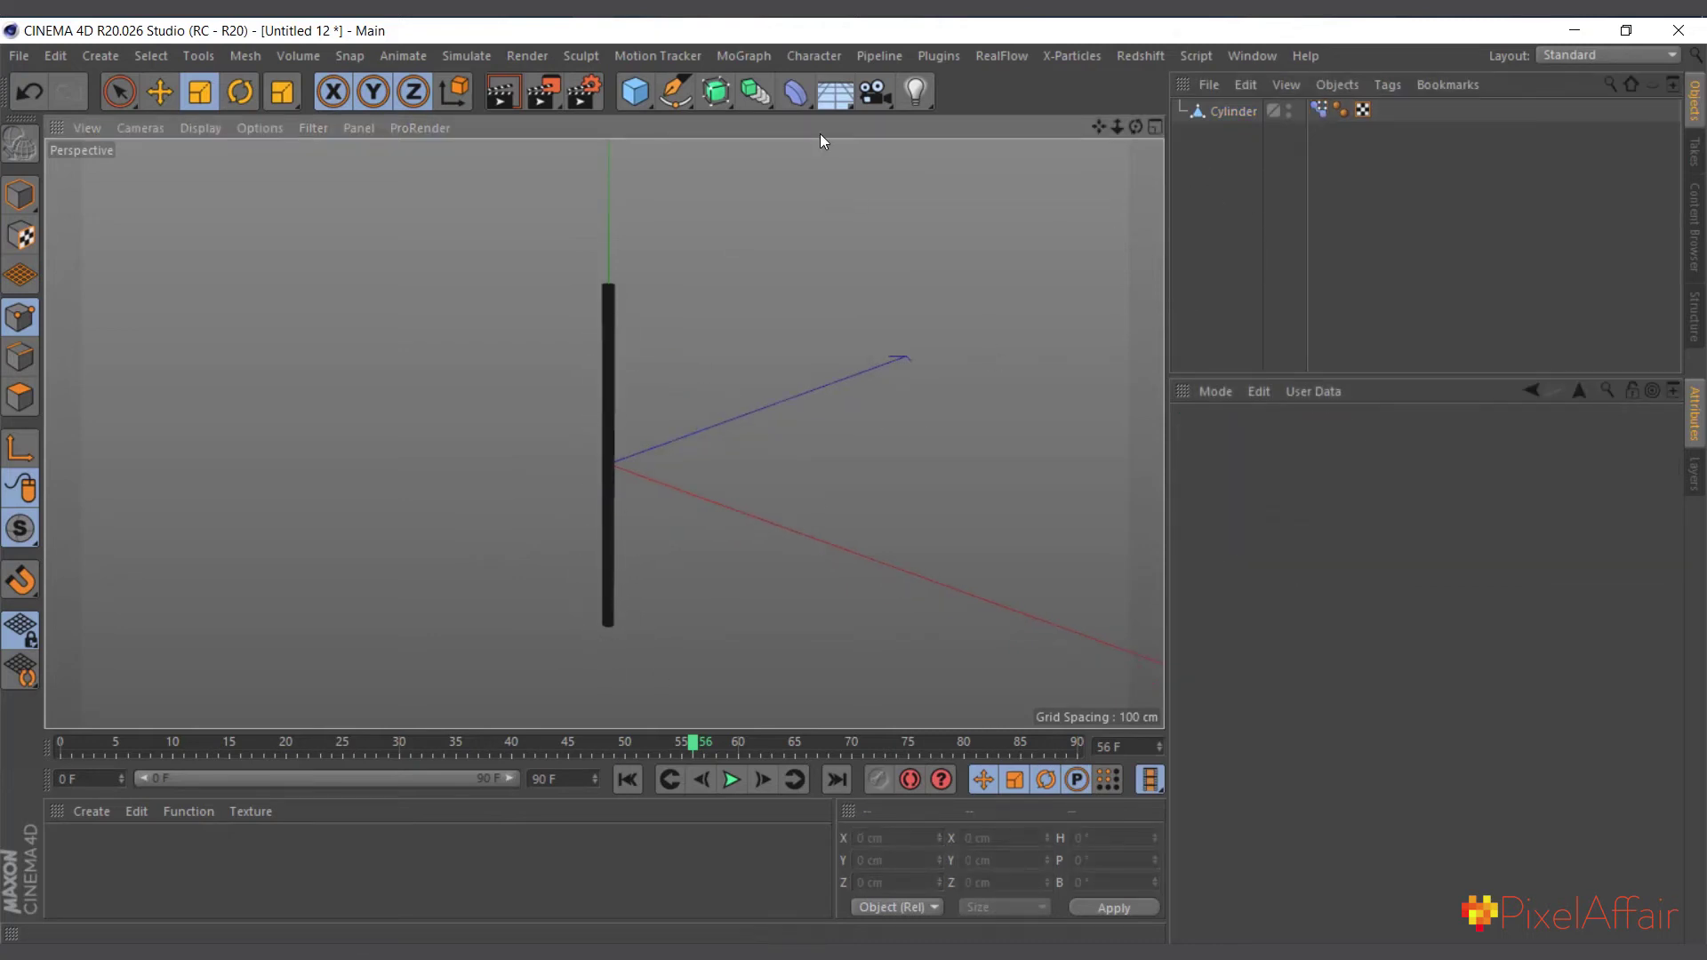
- Insert a Morph deformer at 100% strength from the top-toolbar Deformer palette
left_click(796, 92)
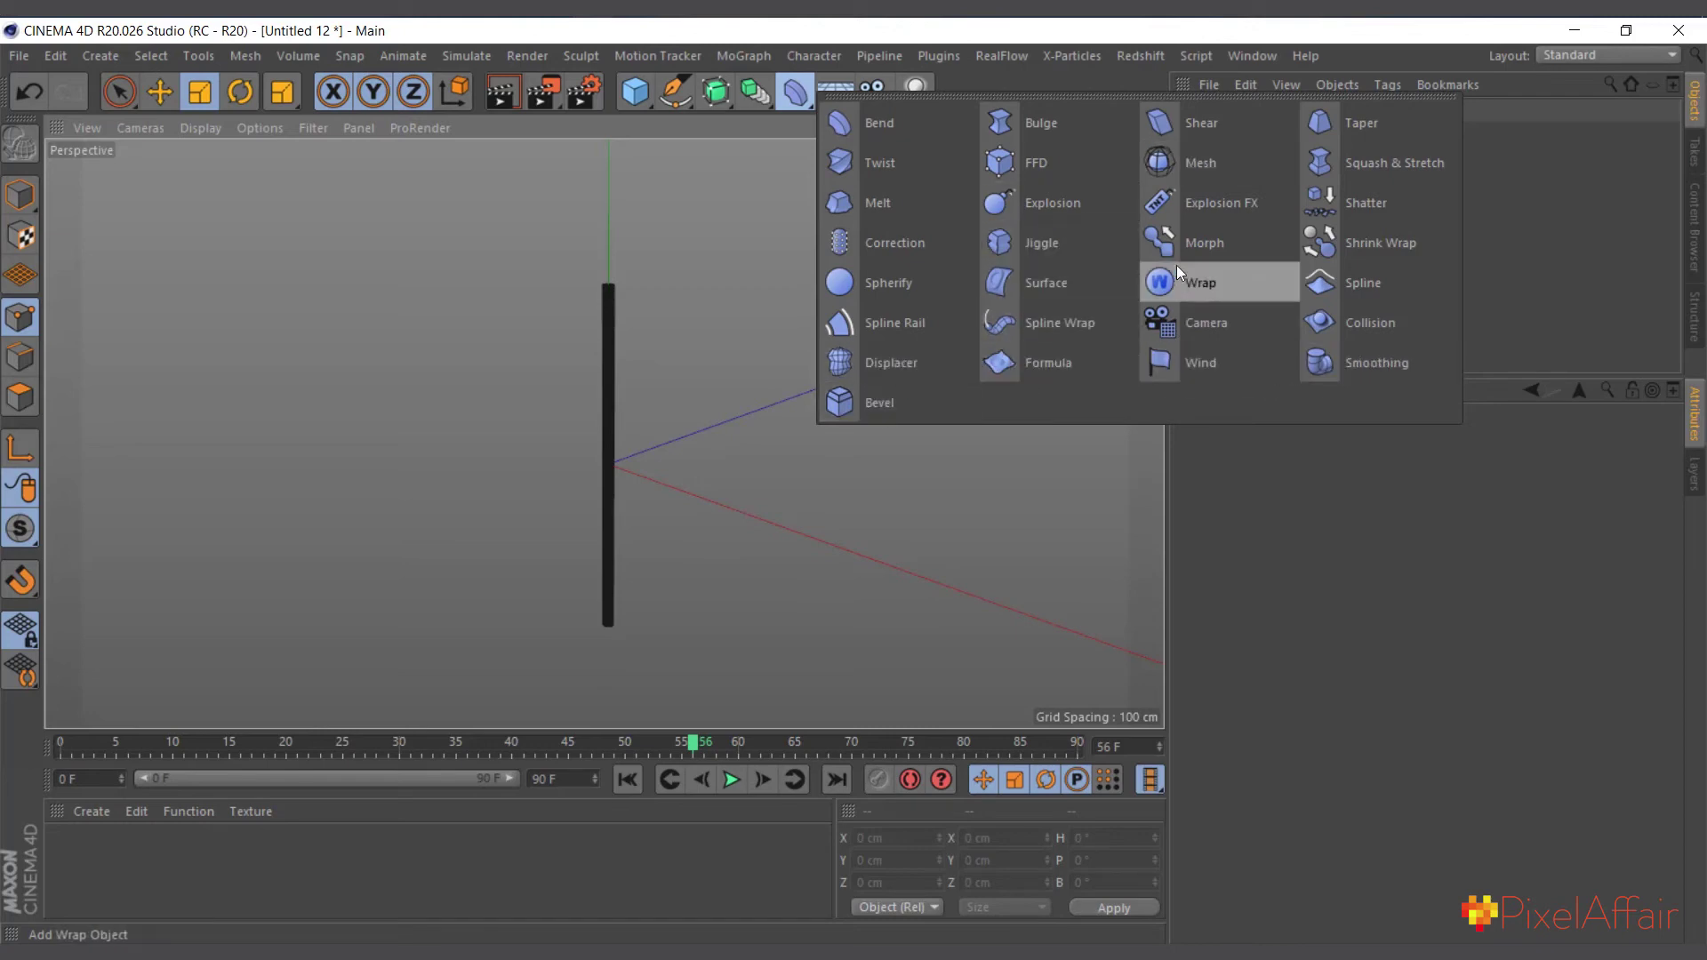
left_click(1182, 238)
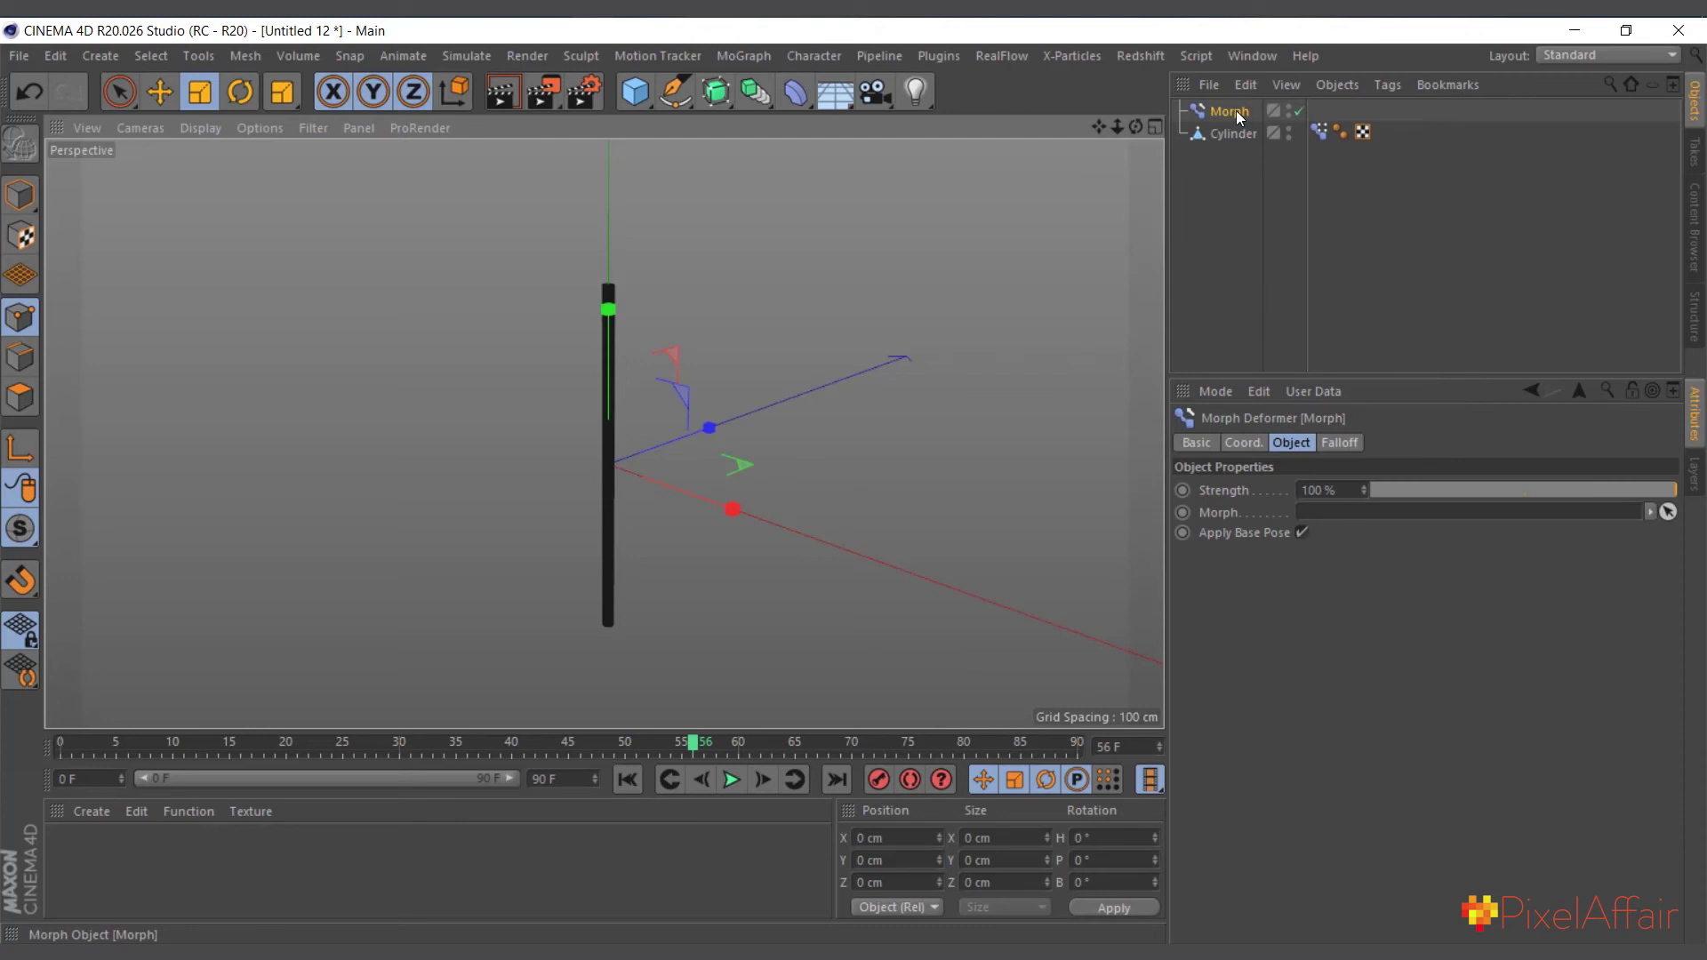
- Parent Morph under Cylinder, link the Pose Morph tag into its Morph field, test Pose.0 at 100%
left_click_drag(1237, 119, 1238, 134)
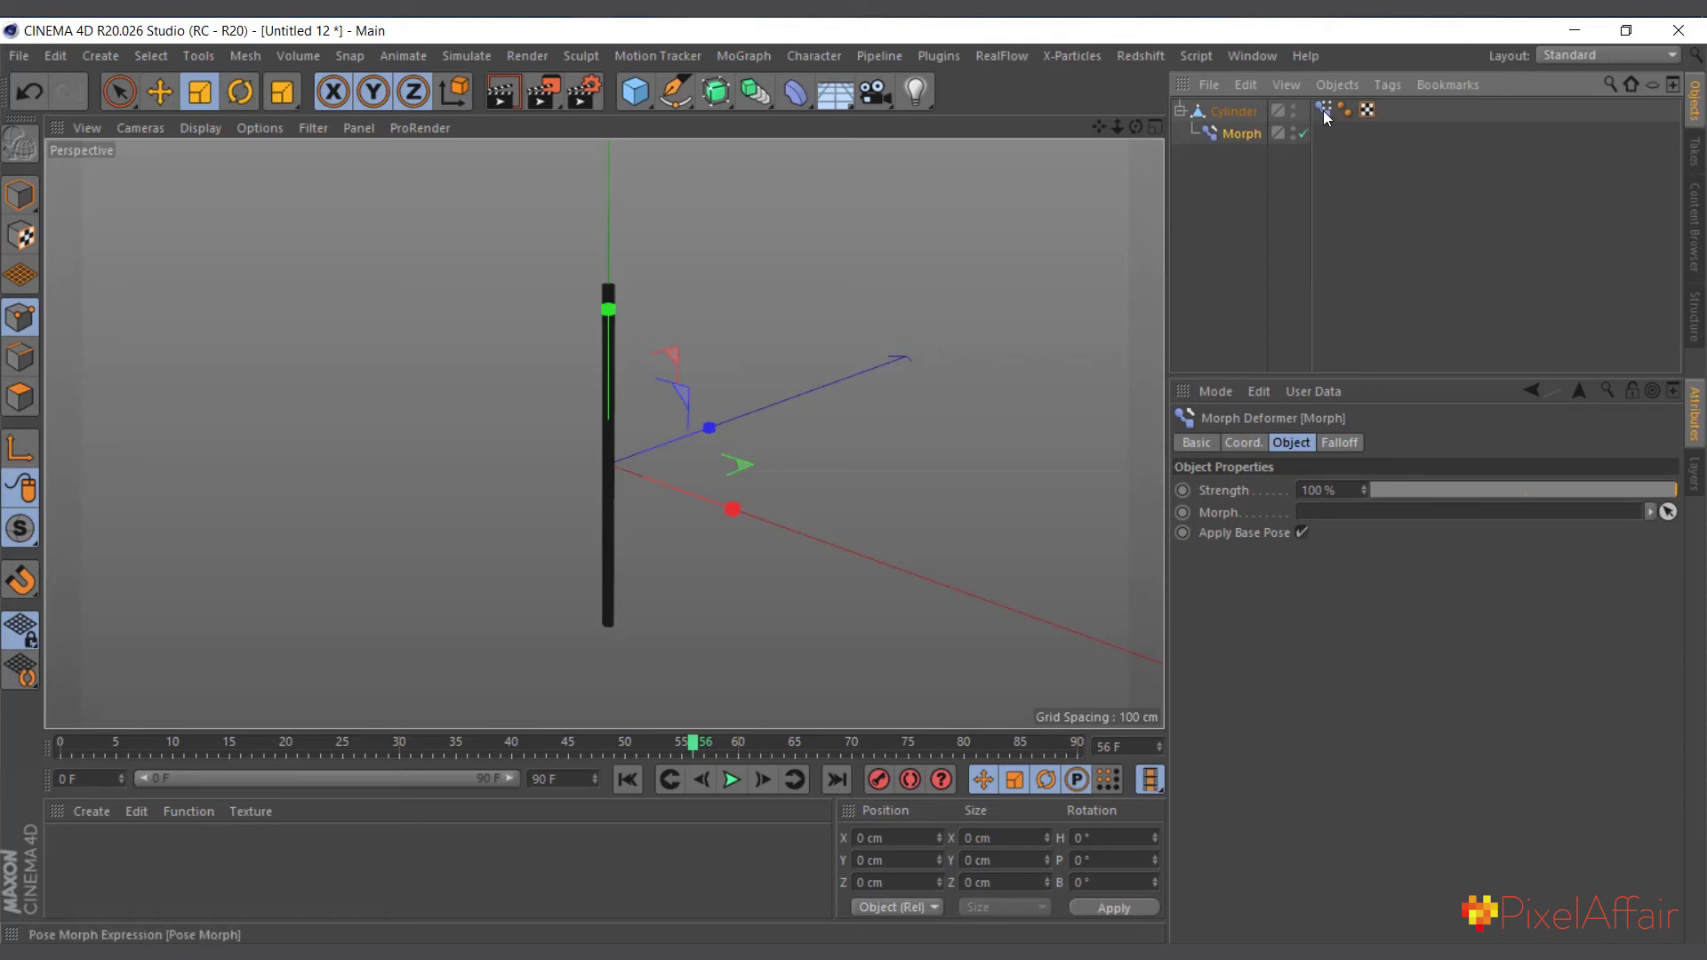
left_click_drag(1323, 111, 1352, 509)
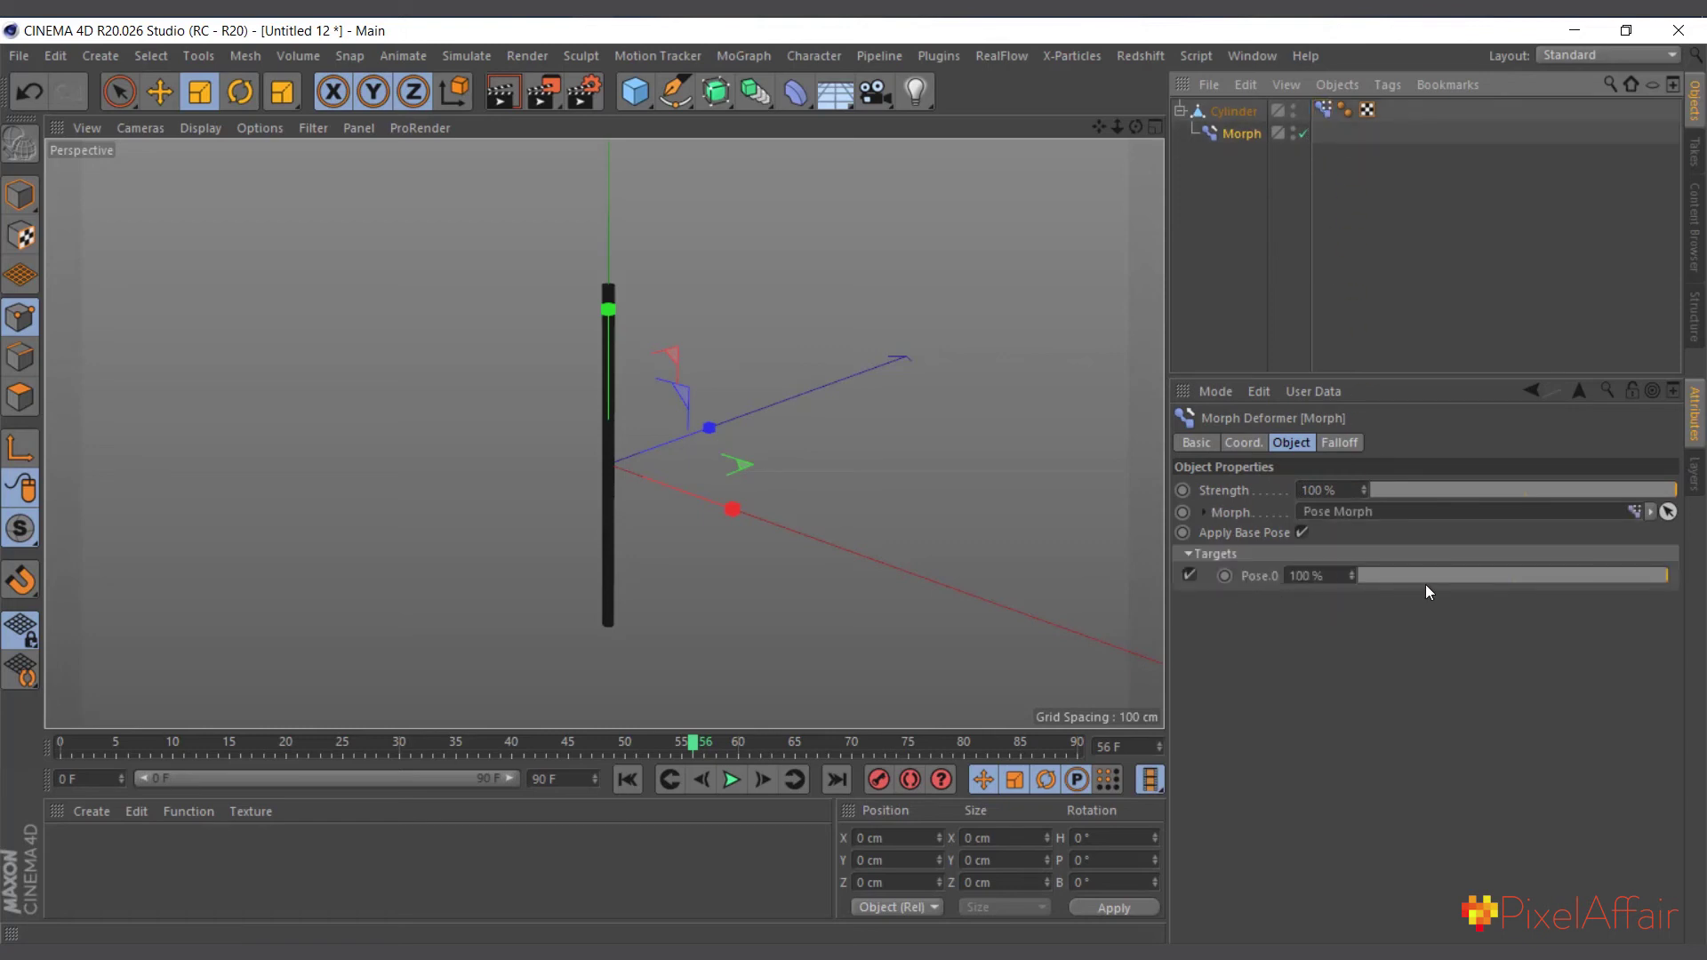
left_click_drag(1599, 570, 1668, 576)
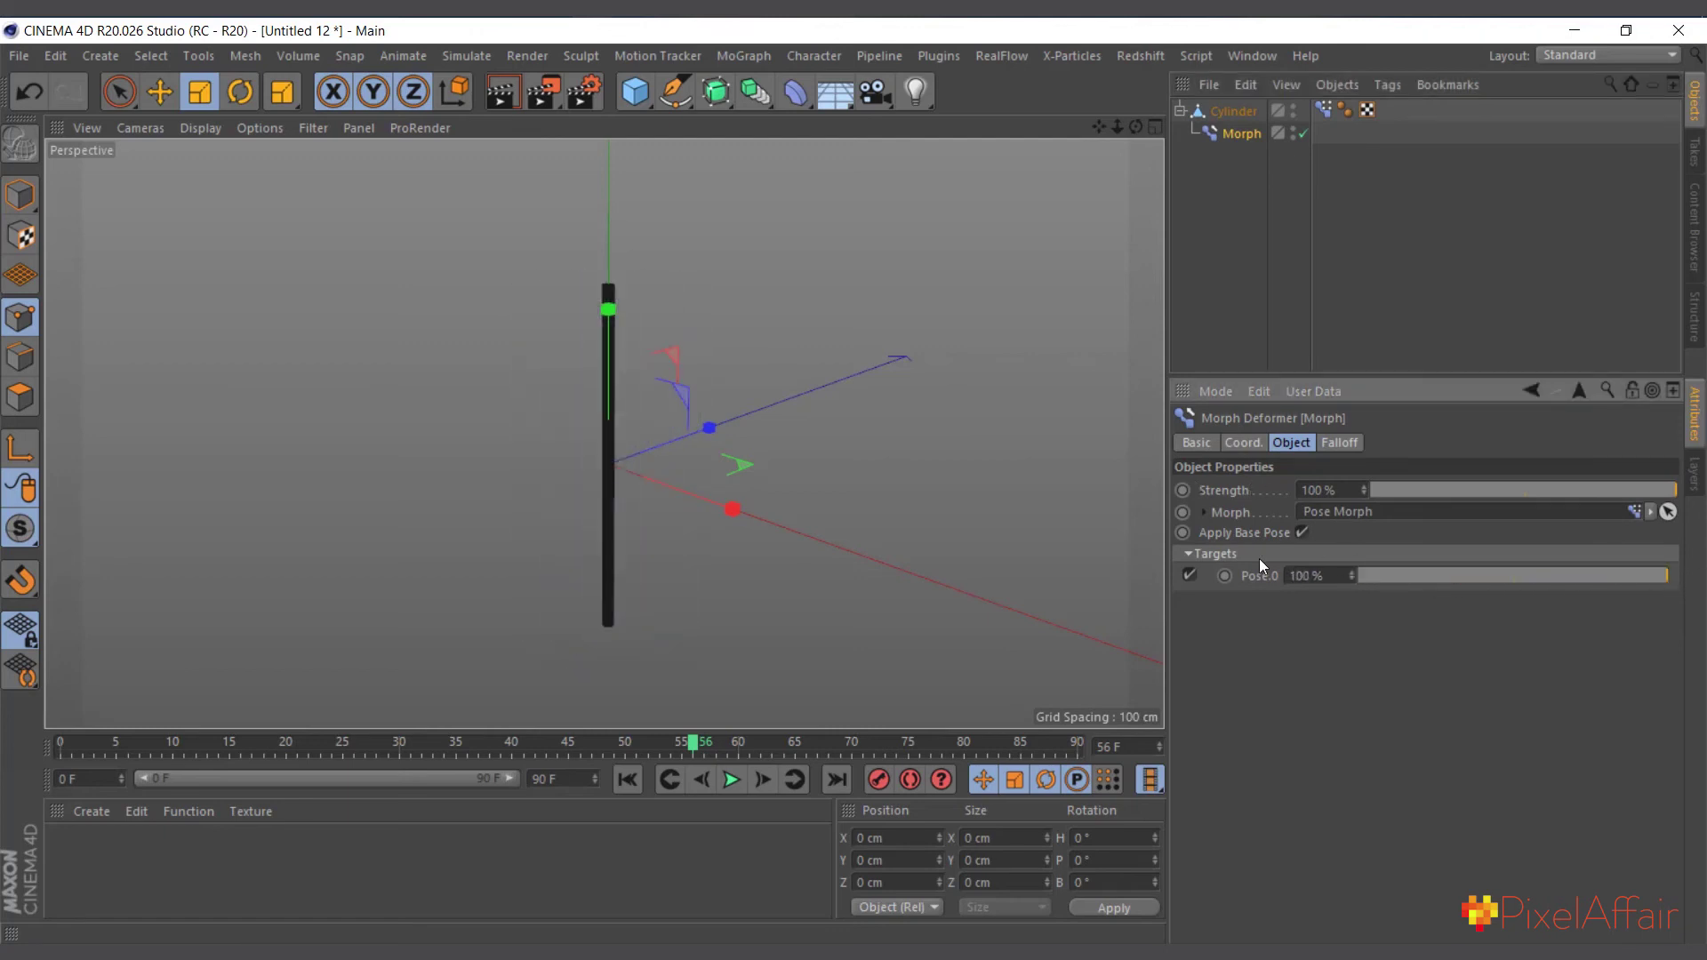
- Add a Y+ Linear Field to Morph's falloff and move it along Y to widen the cylinder
left_click(1341, 443)
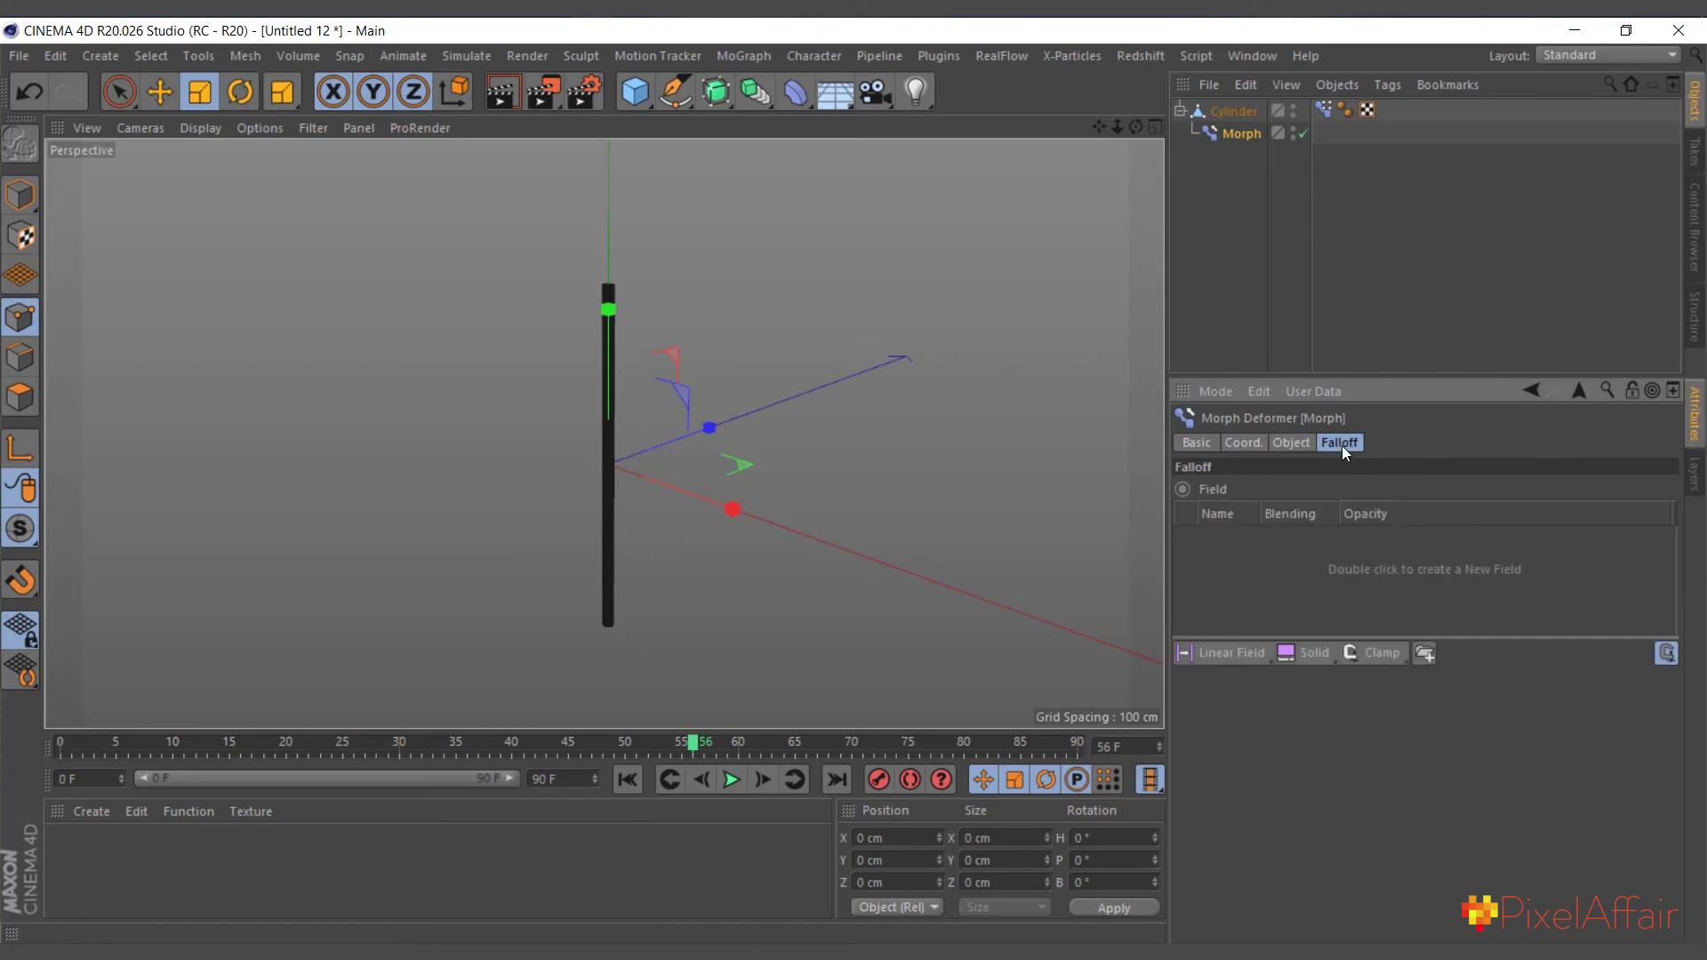
left_click(1230, 652)
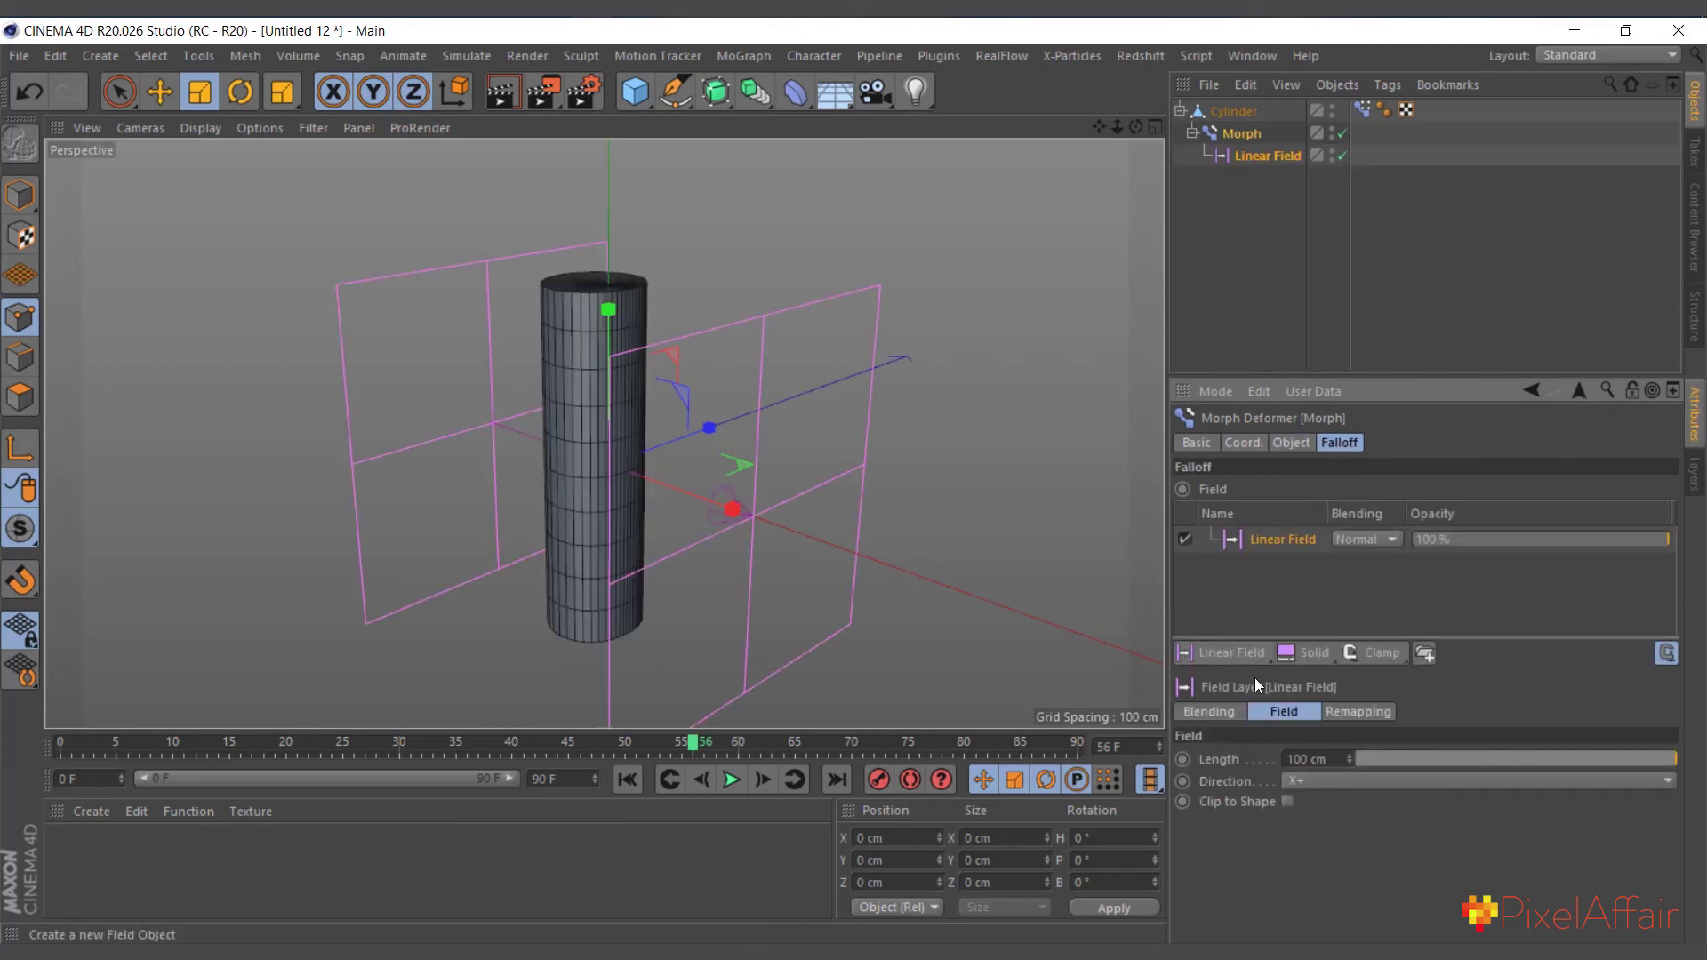
left_click(1317, 781)
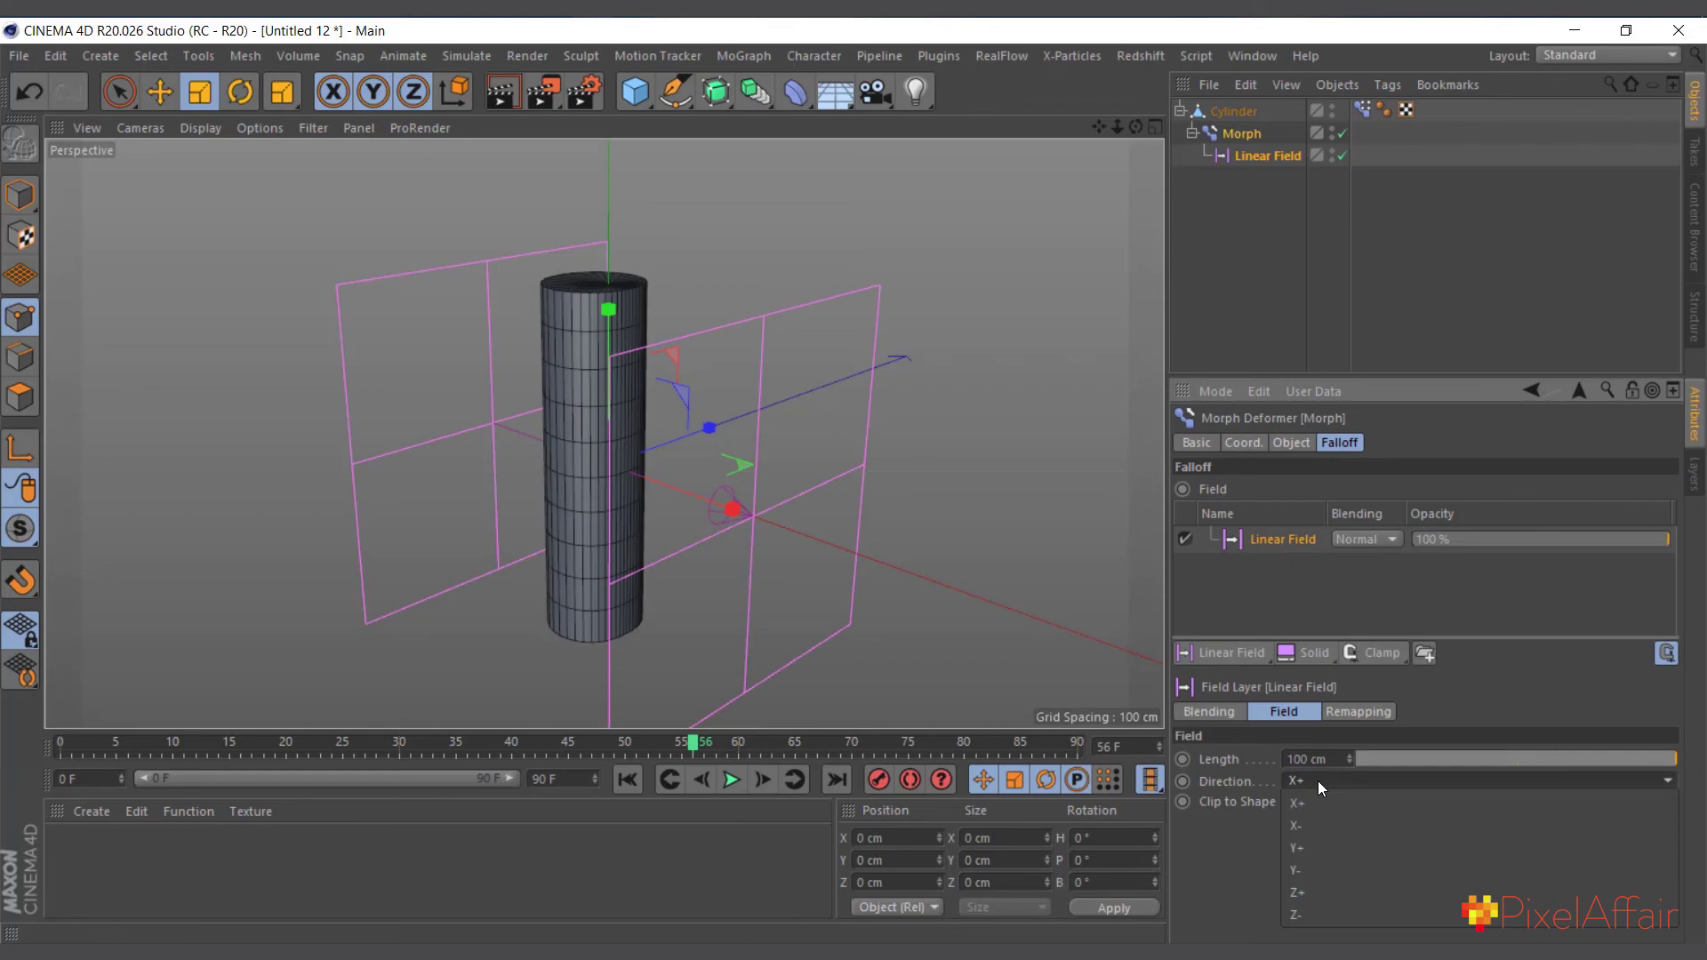
left_click(1325, 839)
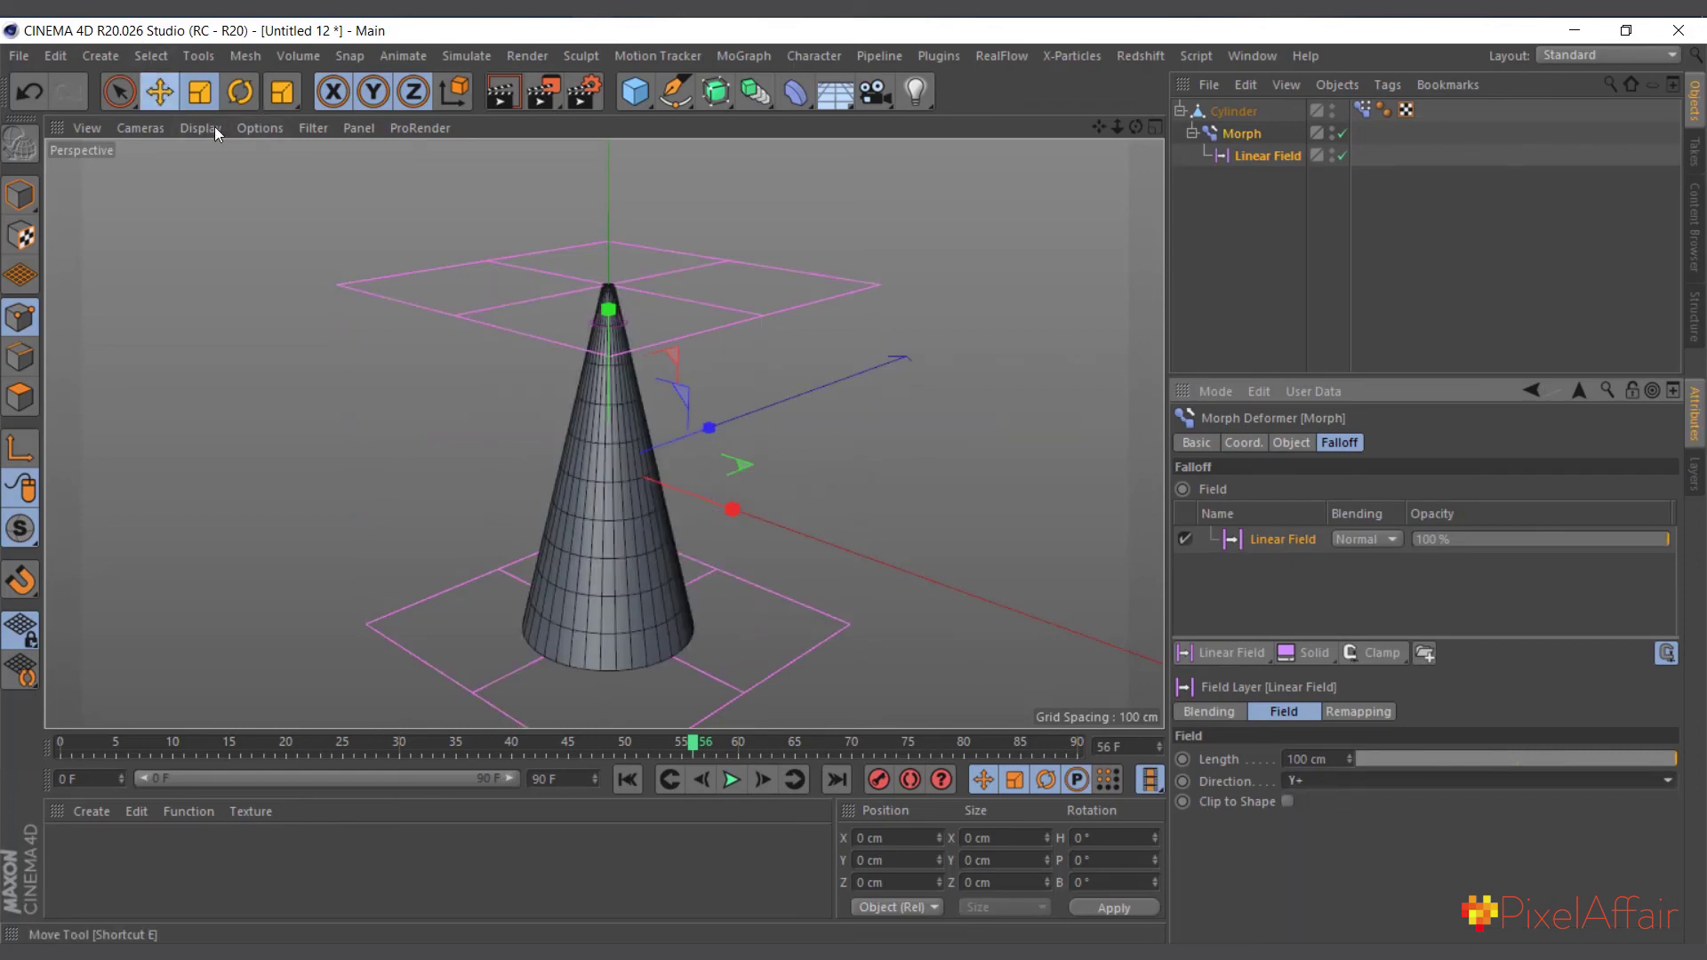
left_click(160, 92)
left_click_drag(611, 323, 271, 124)
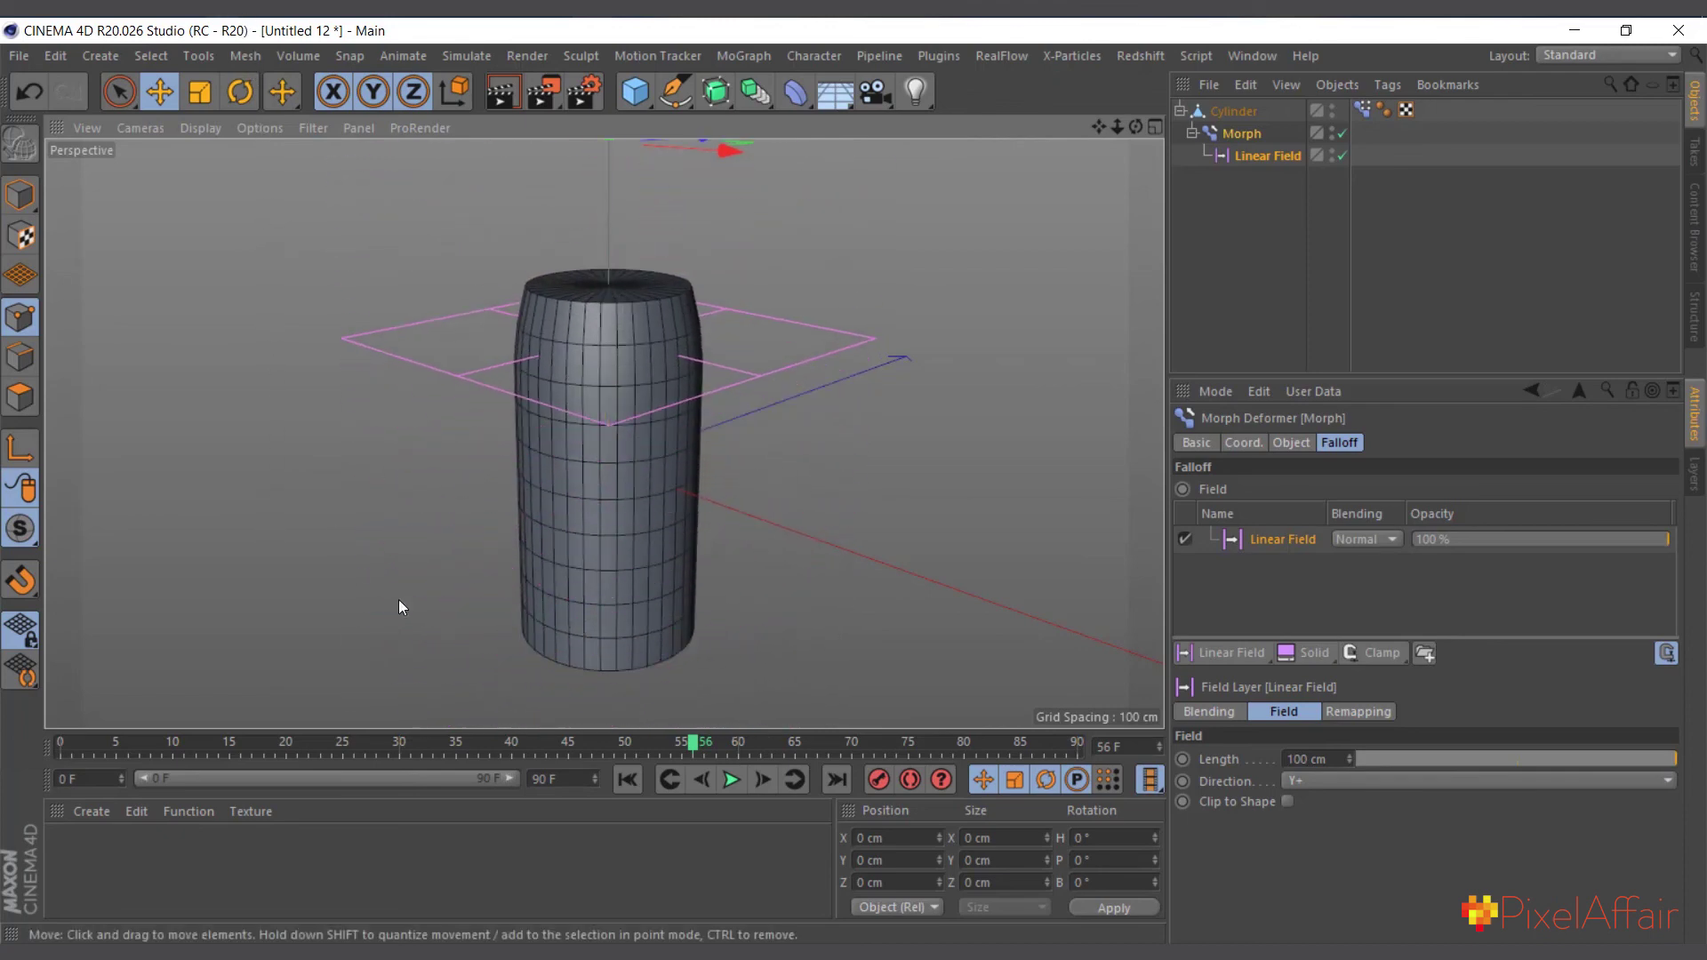